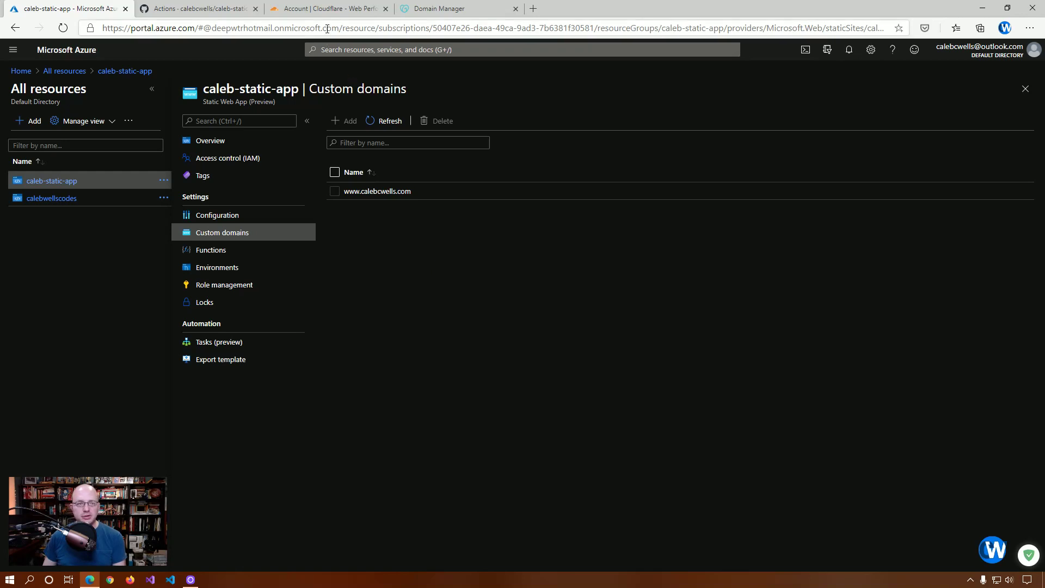
# Add calebcwells.com as a new Cloudflare site and select the Free $0/month plan
pyautogui.click(323, 11)
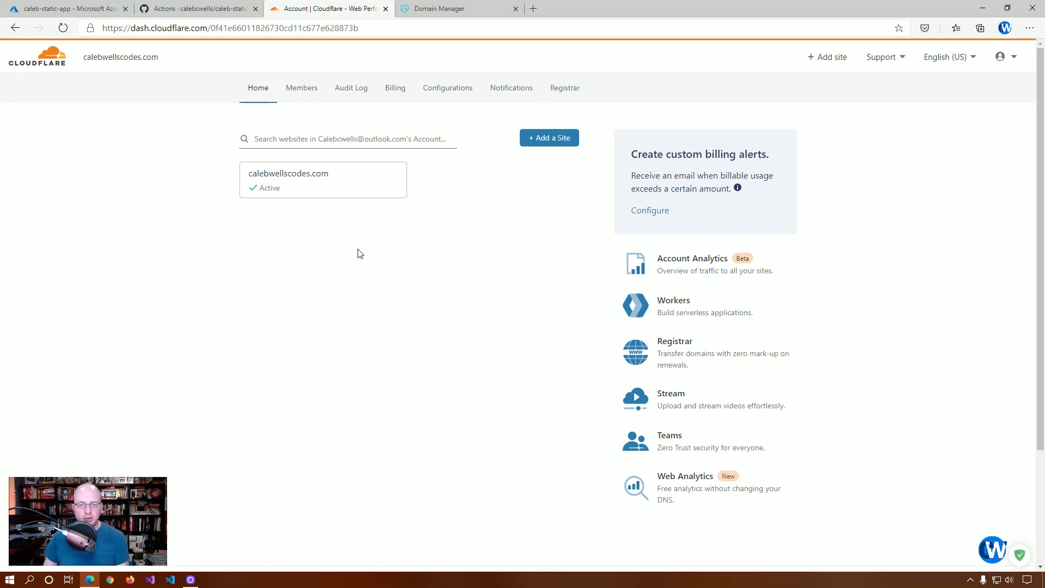
pyautogui.click(549, 142)
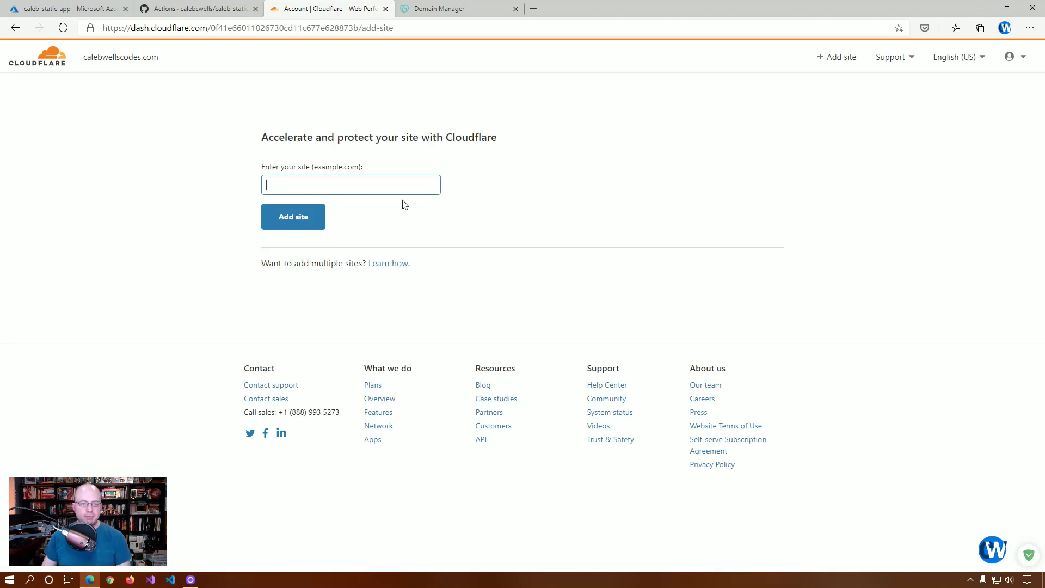
pyautogui.write('caleb')
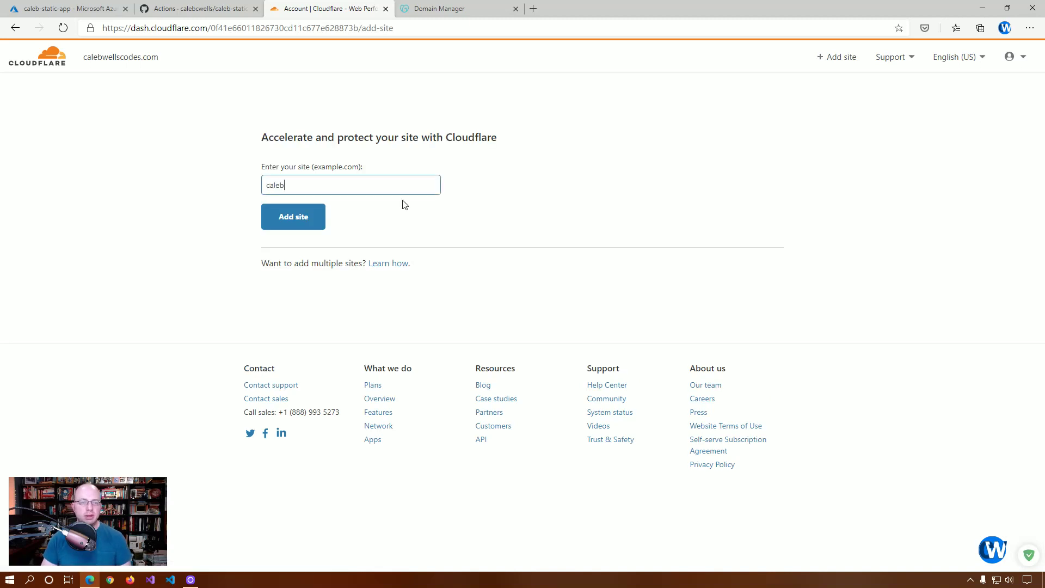
pyautogui.write('cwells')
pyautogui.click(301, 218)
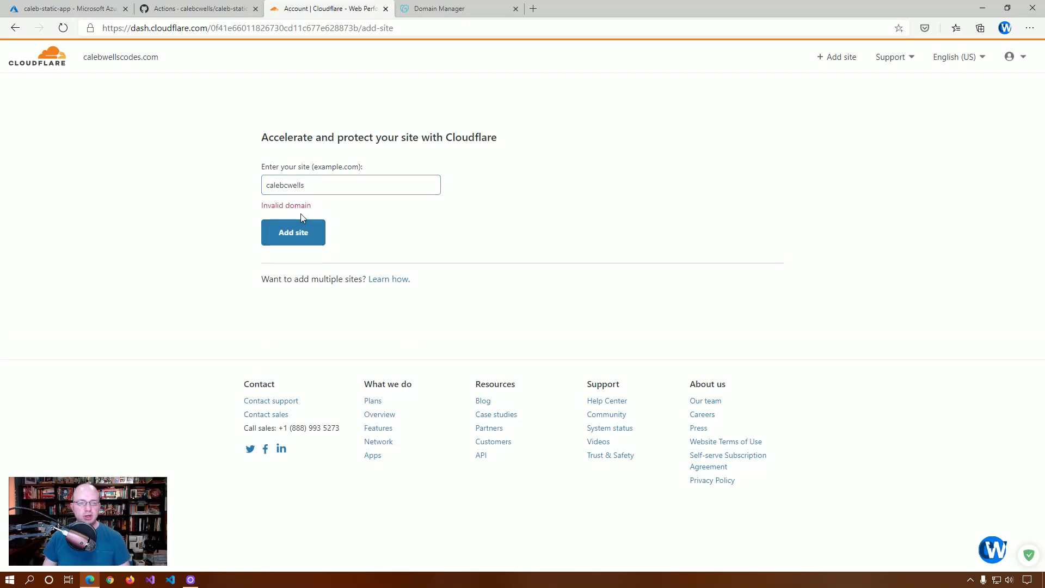
pyautogui.click(282, 190)
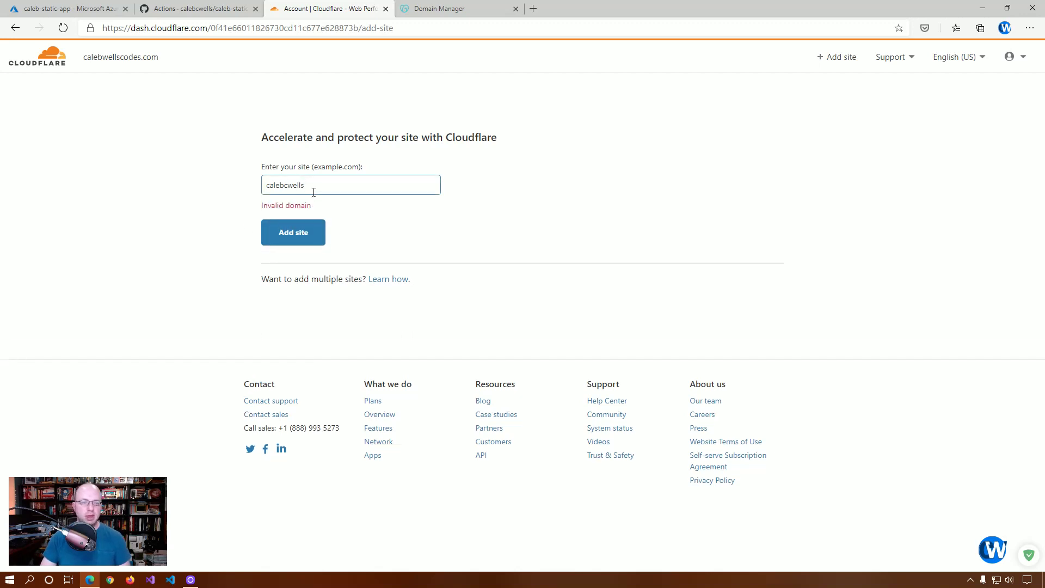
pyautogui.write('.com')
pyautogui.click(283, 236)
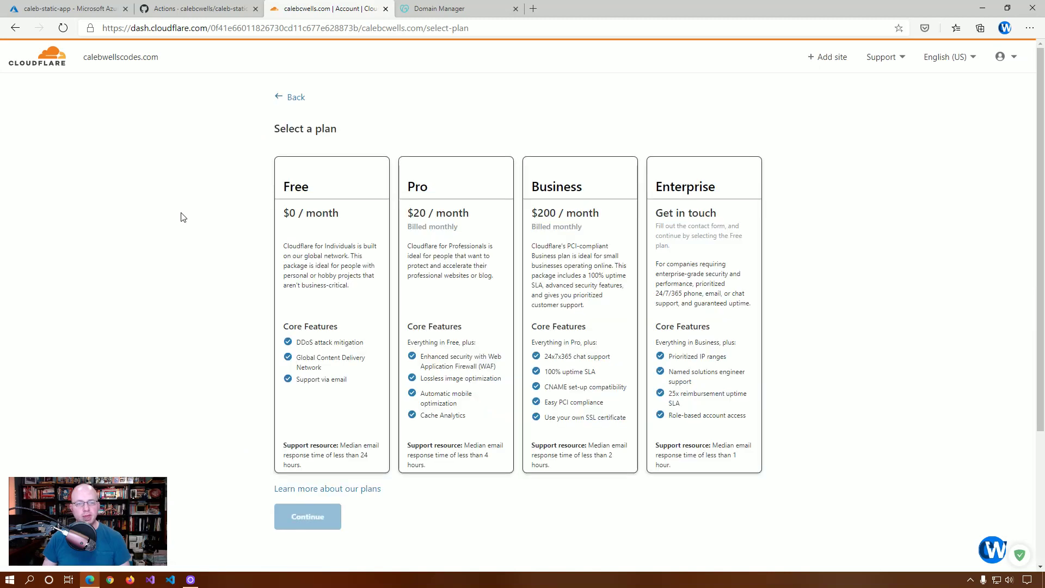
pyautogui.click(316, 186)
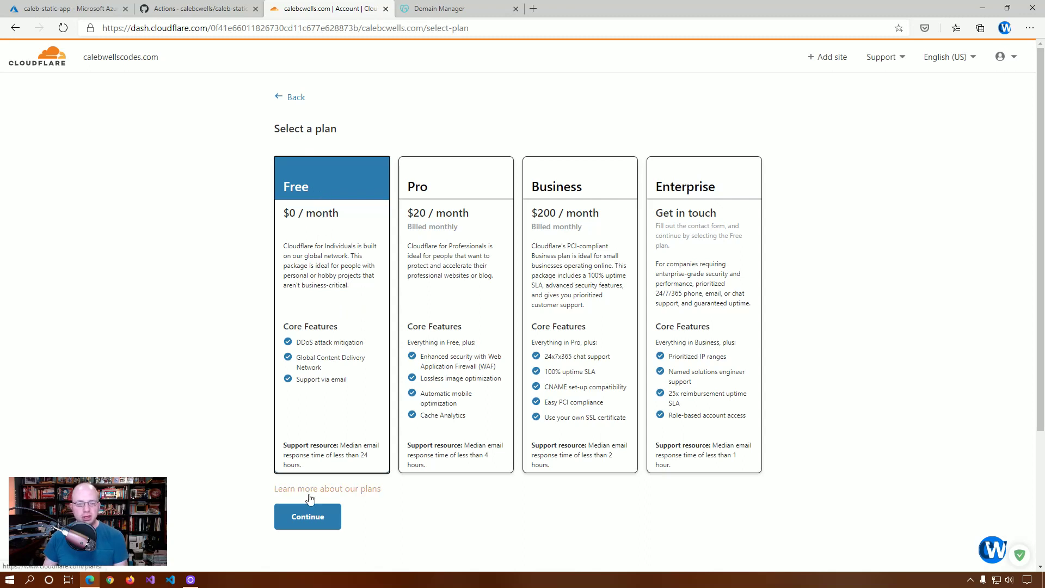
# Continue on the Free plan, review the scanned DNS records, and accept them
pyautogui.click(309, 521)
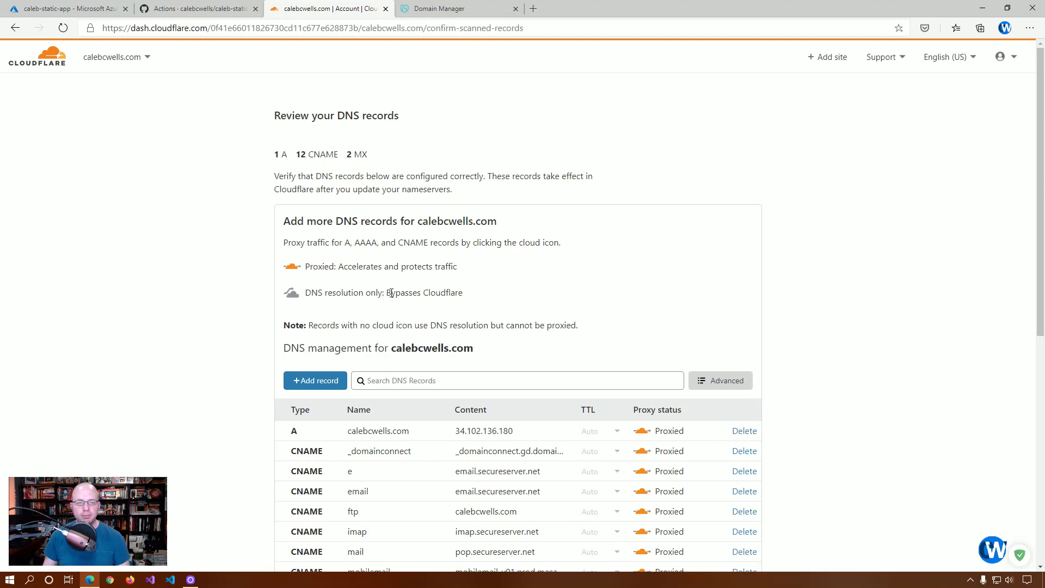
pyautogui.scroll(-8, 427, 258)
pyautogui.scroll(4, 428, 259)
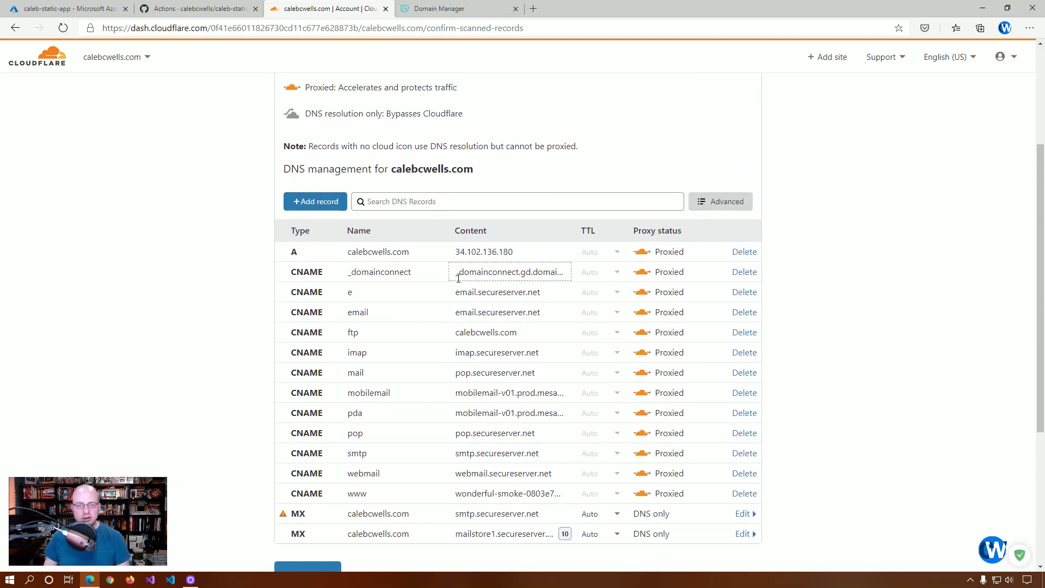
pyautogui.scroll(-5, 458, 278)
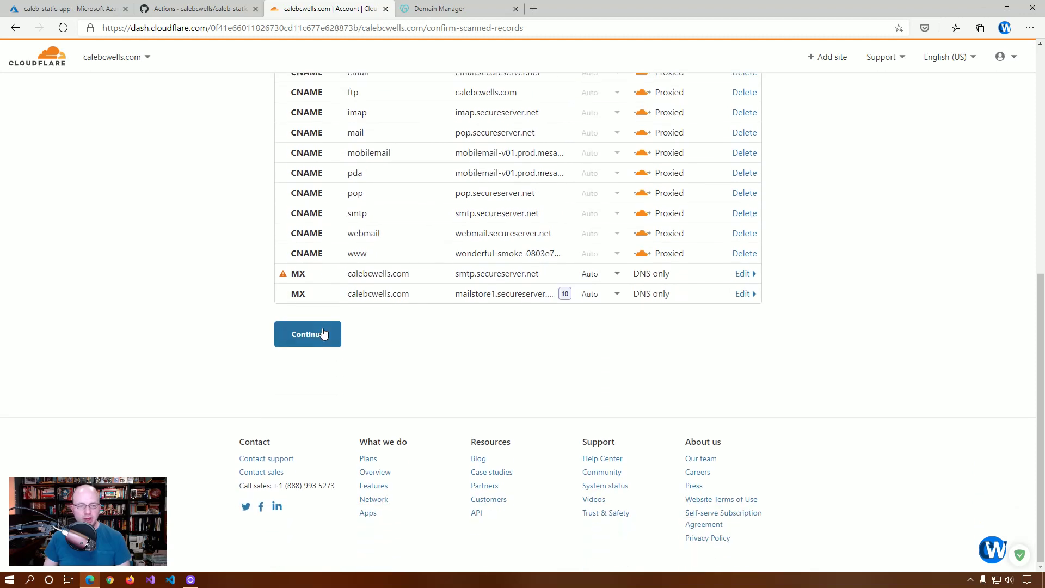
pyautogui.scroll(4, 323, 333)
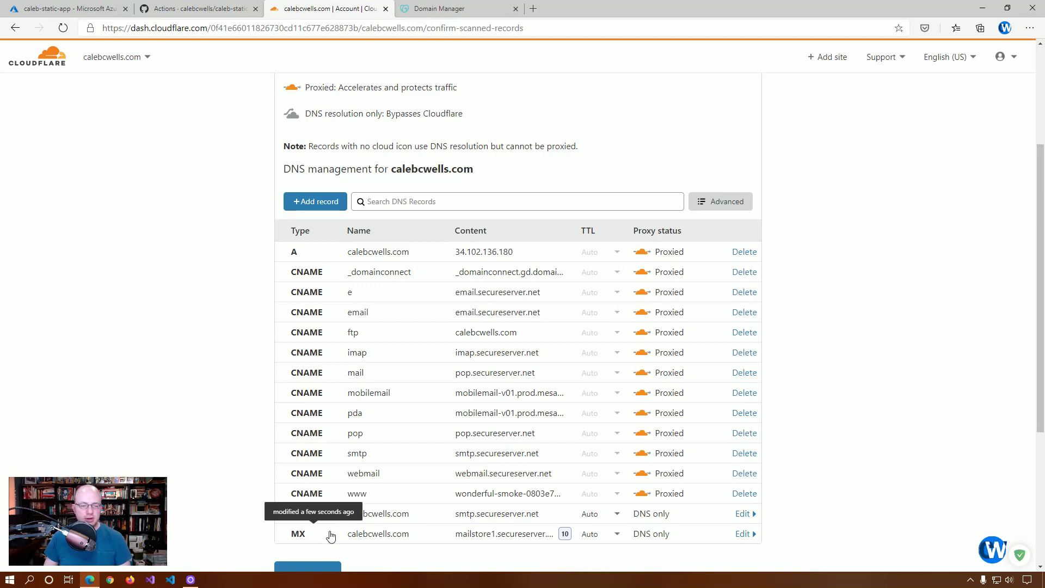
pyautogui.scroll(-4, 328, 539)
pyautogui.click(313, 338)
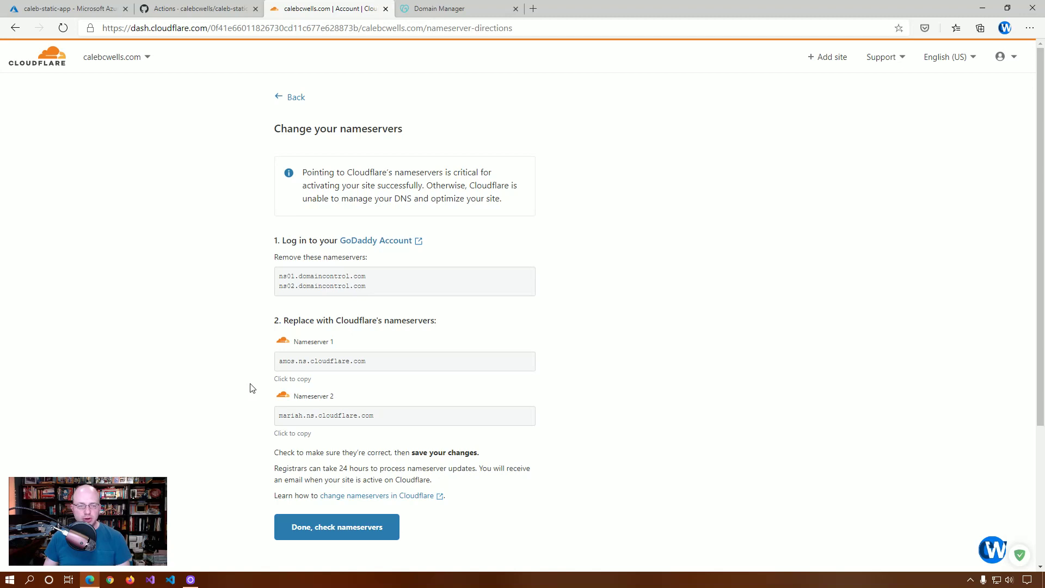
# Copy nameserver amos.ns.cloudflare.com and go to GoDaddy's DNS page for calebcwells.com
pyautogui.moveTo(389, 366); pyautogui.dragTo(256, 351)
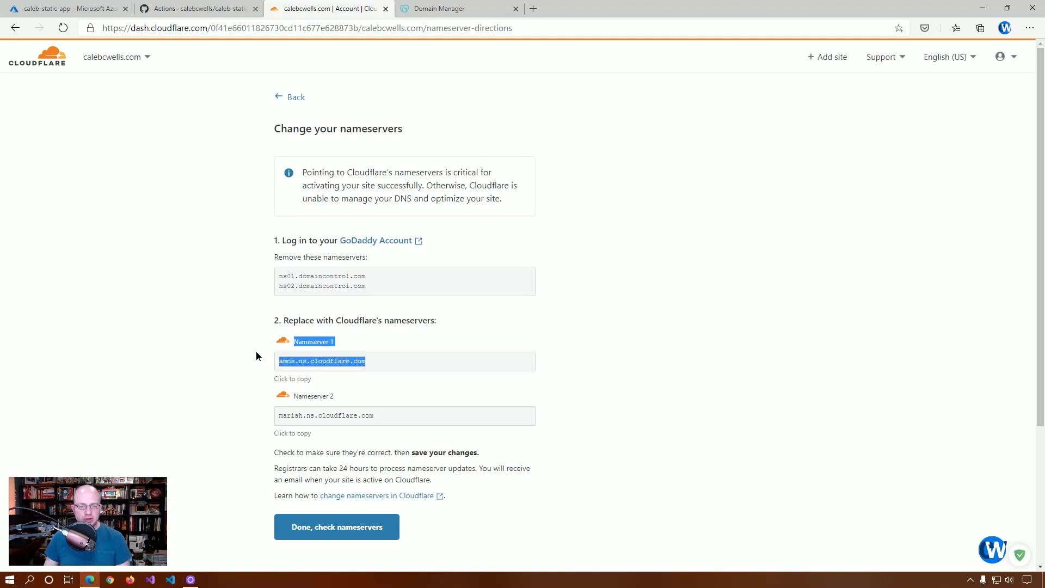
pyautogui.click(307, 382)
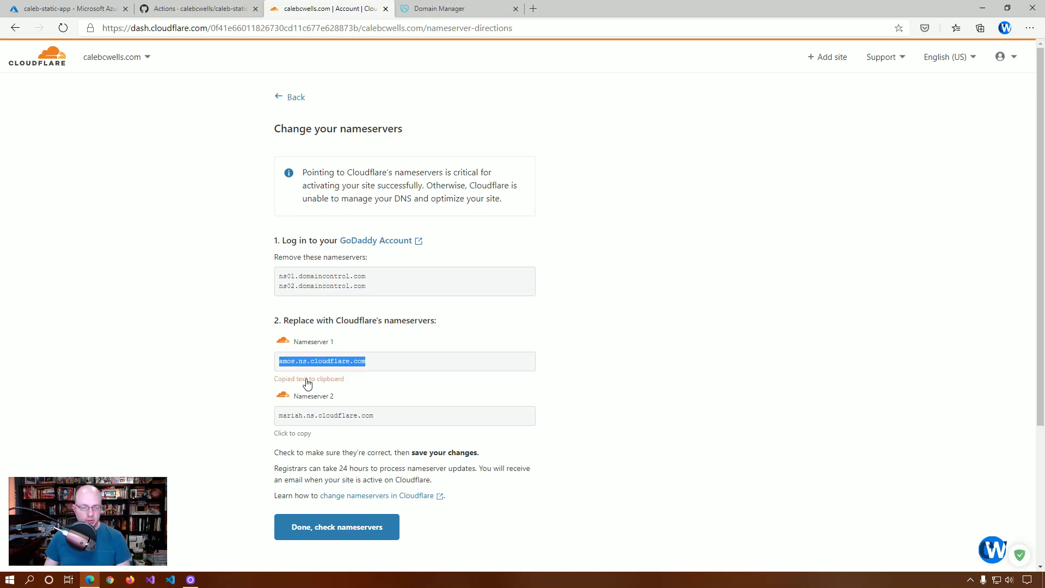
pyautogui.click(446, 10)
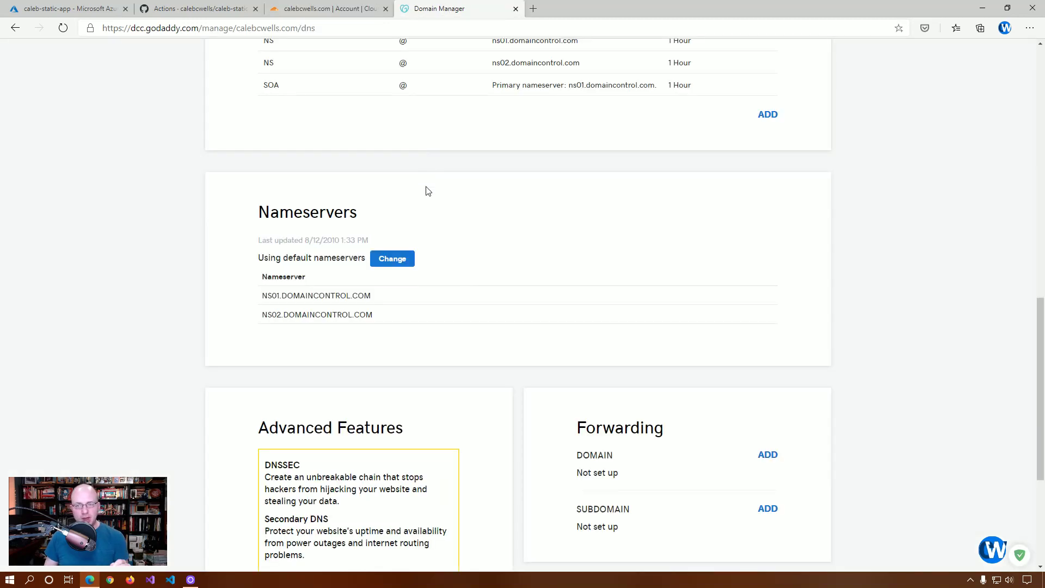
# Switch GoDaddy to custom nameservers and paste amos.ns.cloudflare.com as the first one
pyautogui.scroll(15, 426, 189)
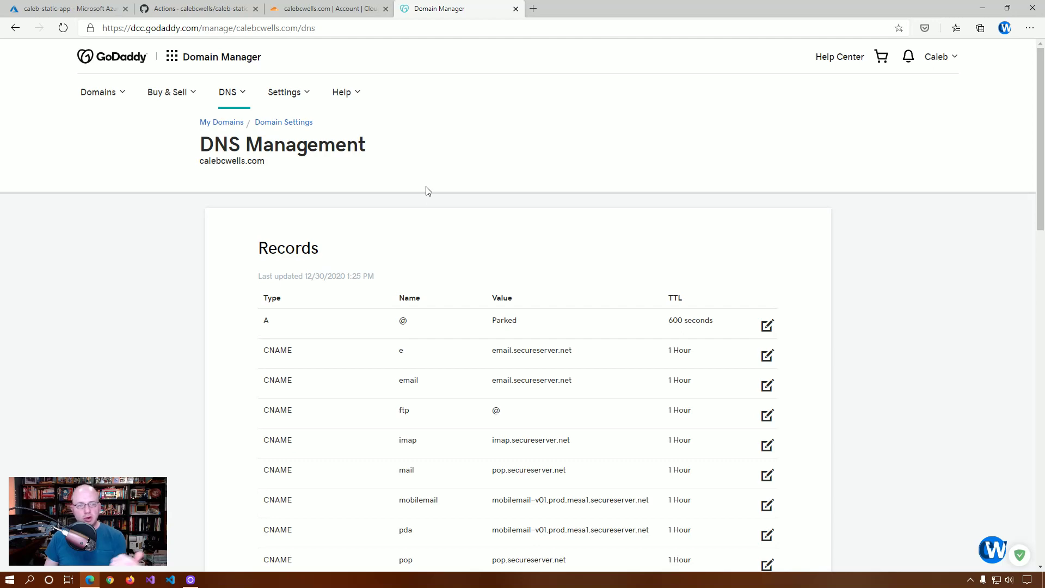
pyautogui.scroll(-15, 426, 189)
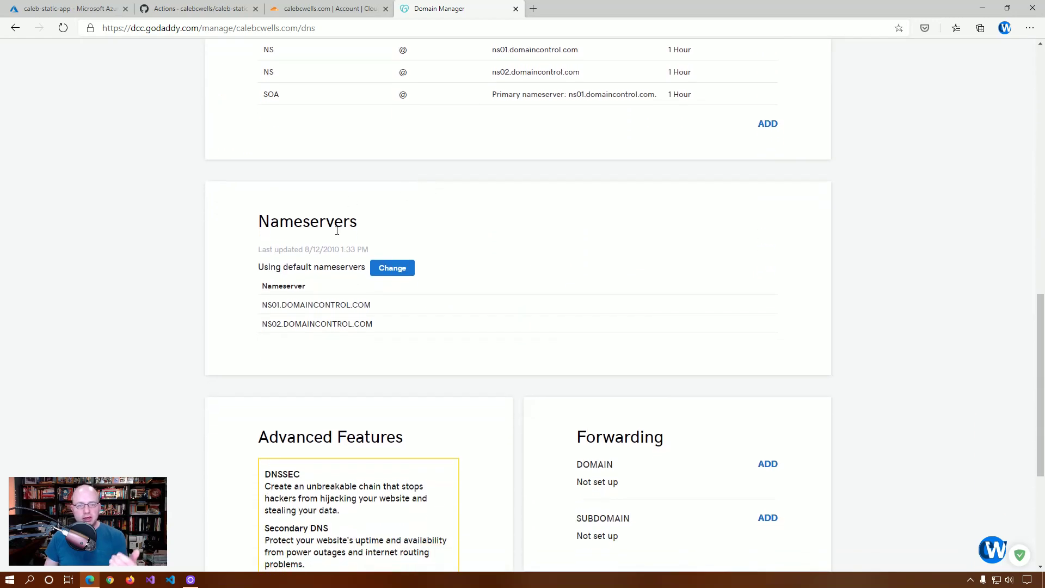
pyautogui.click(386, 269)
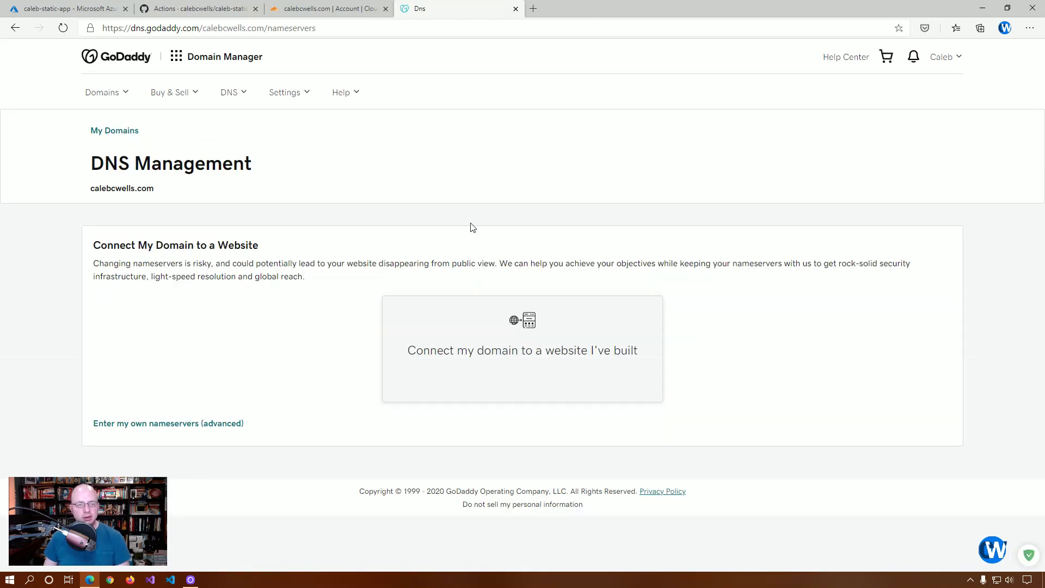
pyautogui.click(162, 420)
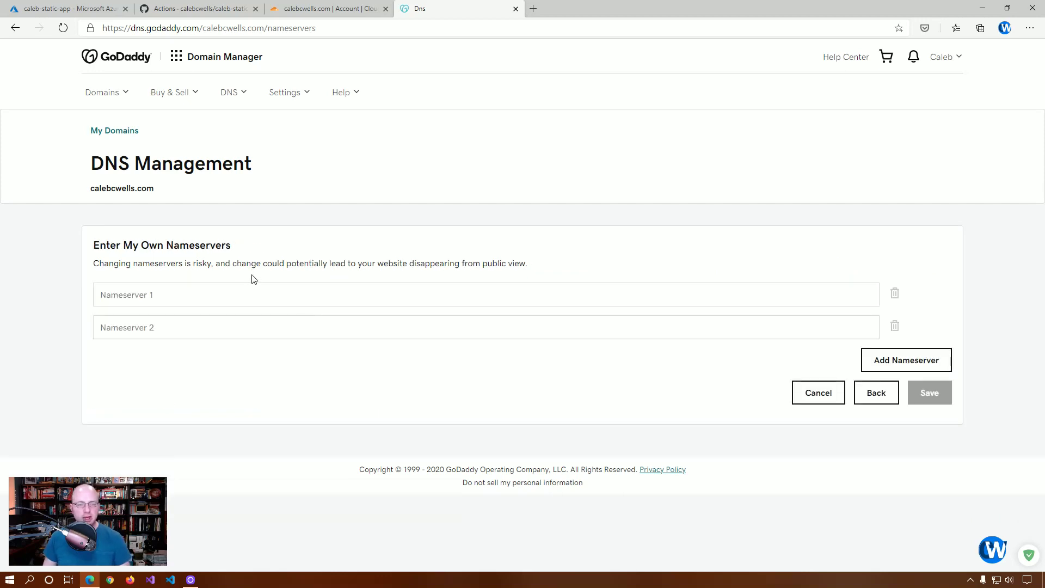
pyautogui.click(253, 293)
pyautogui.hotkey('ctrl', 'v')
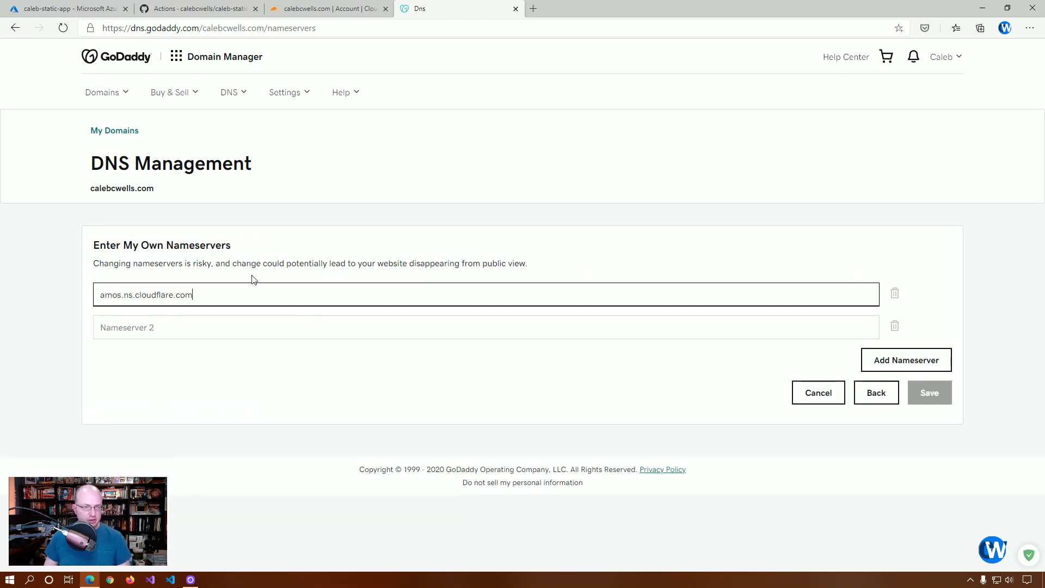
# Copy mariah.ns.cloudflare.com from Cloudflare and paste it as the second GoDaddy nameserver
pyautogui.click(361, 6)
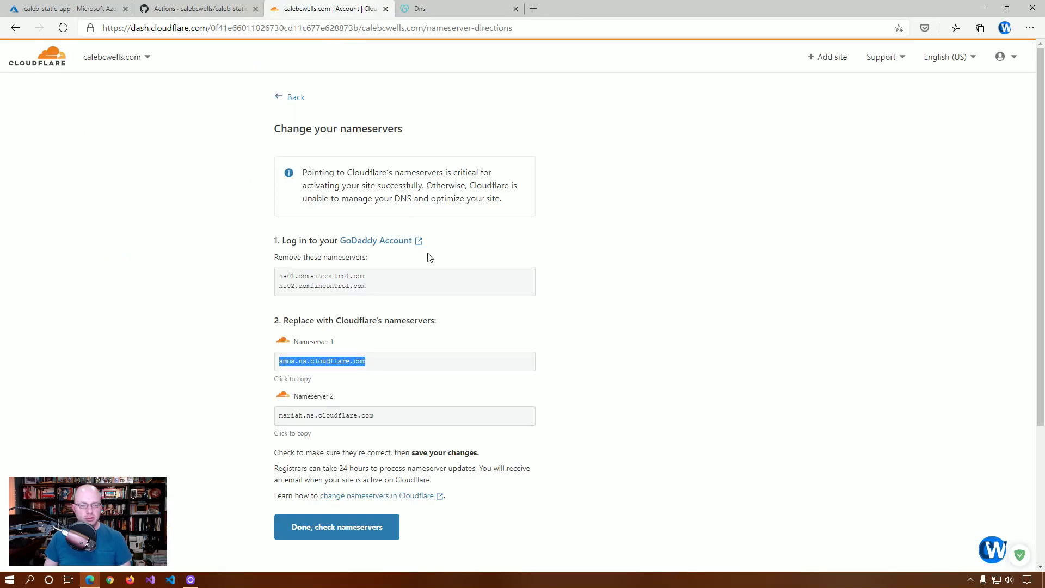
pyautogui.click(308, 441)
pyautogui.click(308, 438)
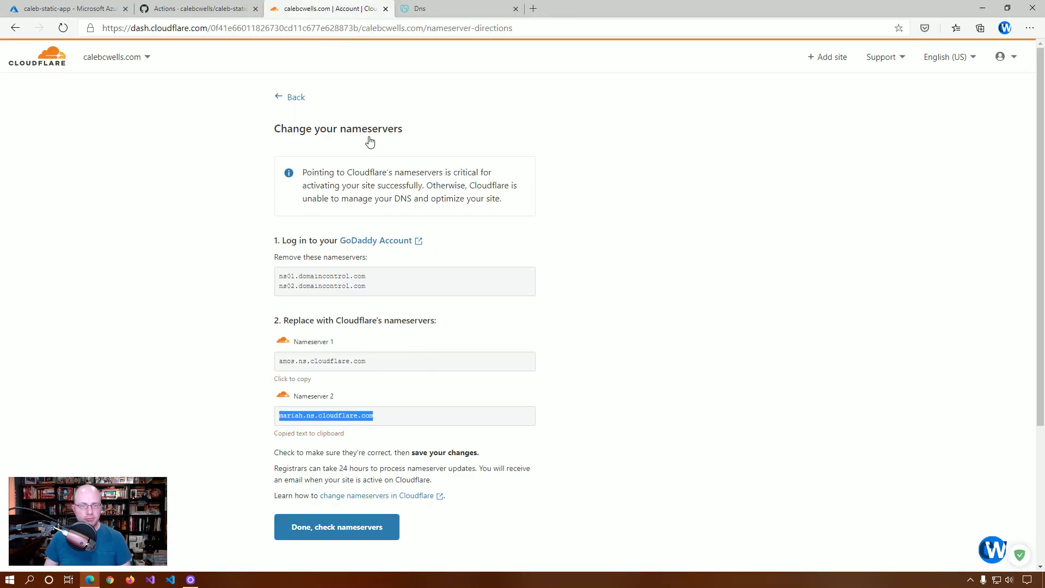
pyautogui.click(442, 9)
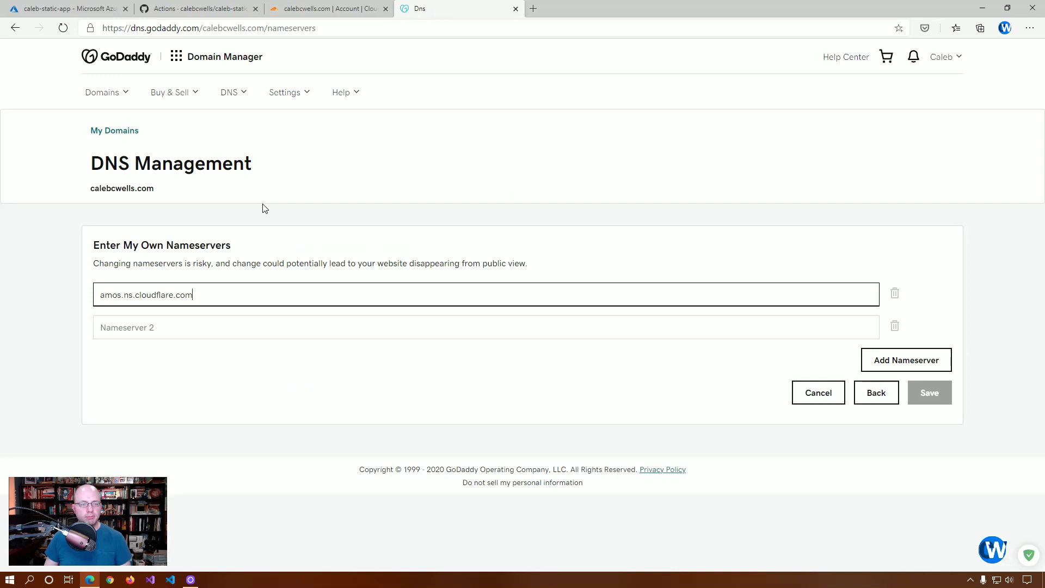
pyautogui.click(230, 327)
pyautogui.hotkey('ctrl', 'v')
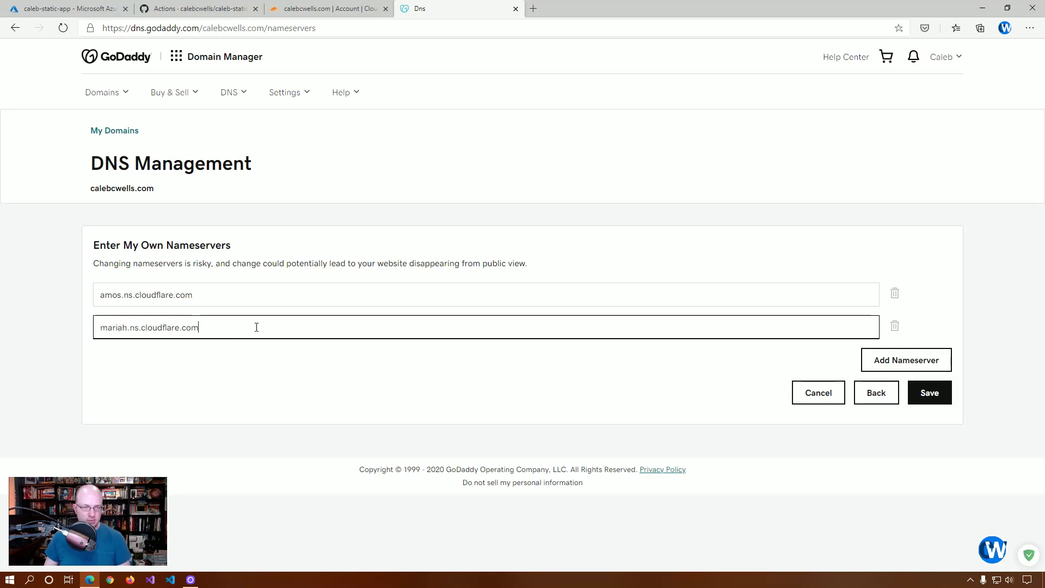
# Save the new nameservers, tick the consent box, and confirm the update
pyautogui.click(946, 400)
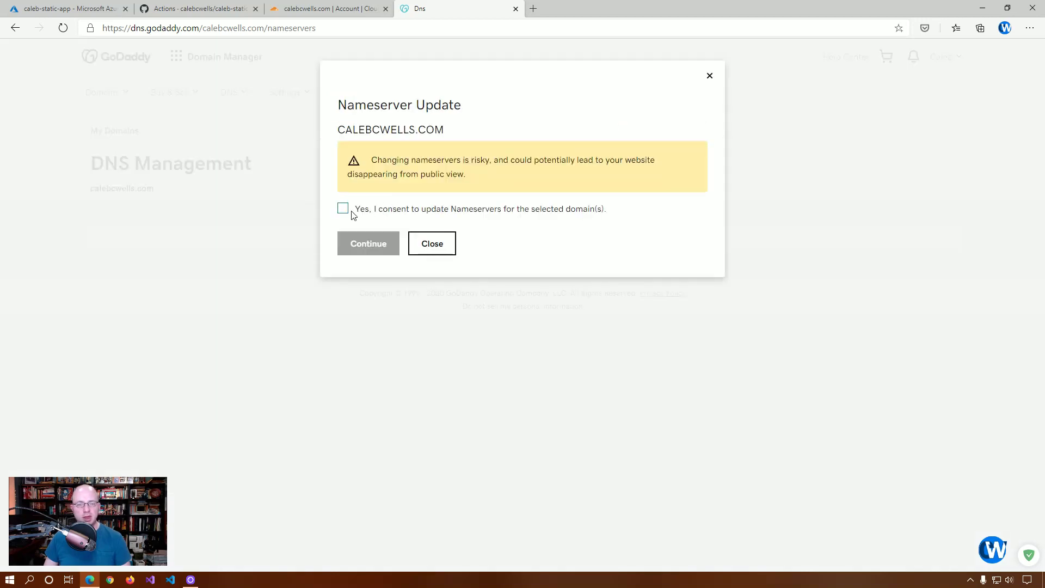
pyautogui.click(344, 209)
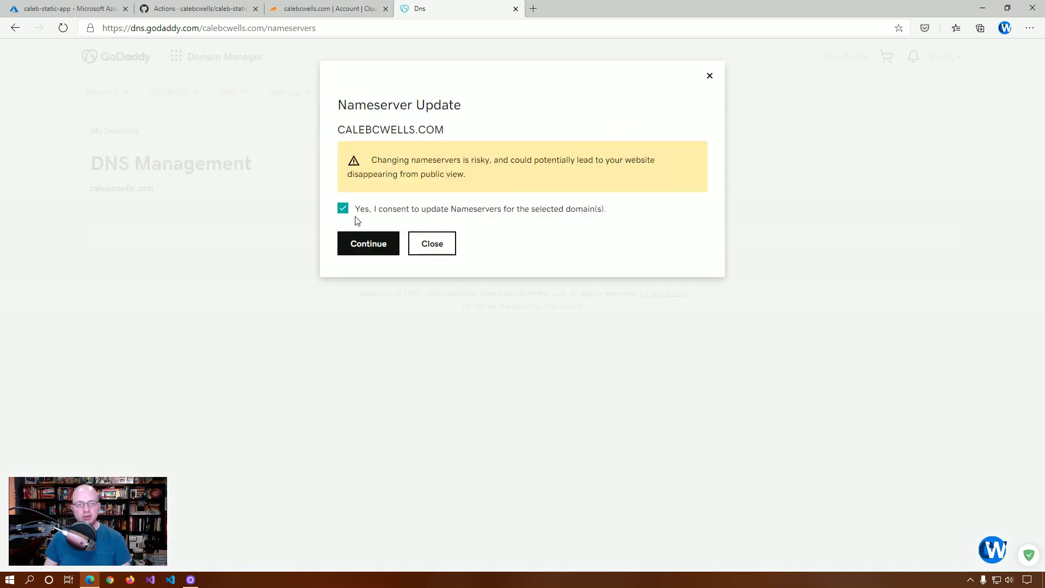
pyautogui.click(366, 248)
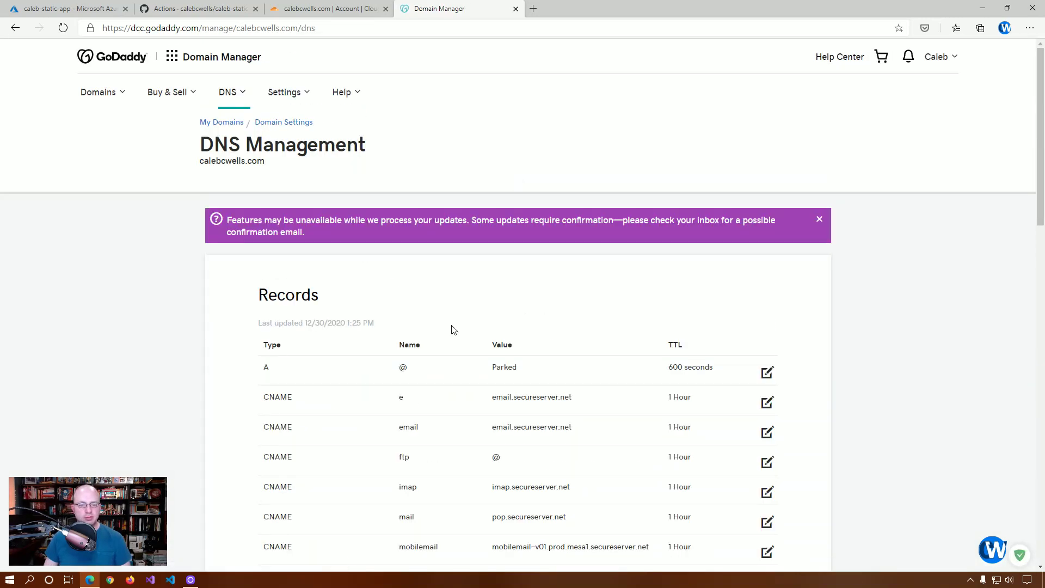
pyautogui.scroll(-12, 451, 330)
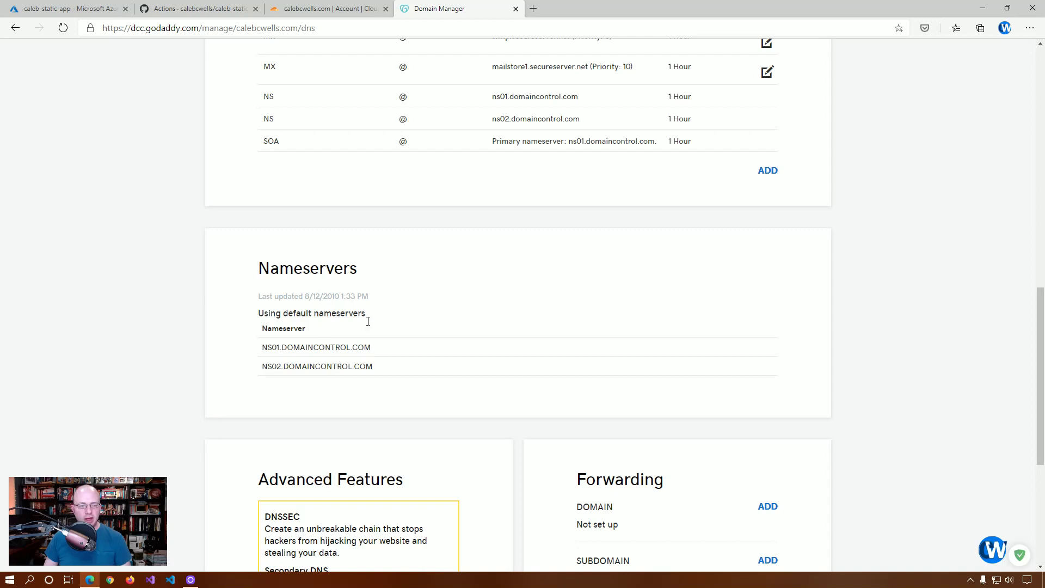
# Return to Cloudflare and have it check the new nameservers for calebcwells.com
pyautogui.click(287, 9)
pyautogui.click(650, 373)
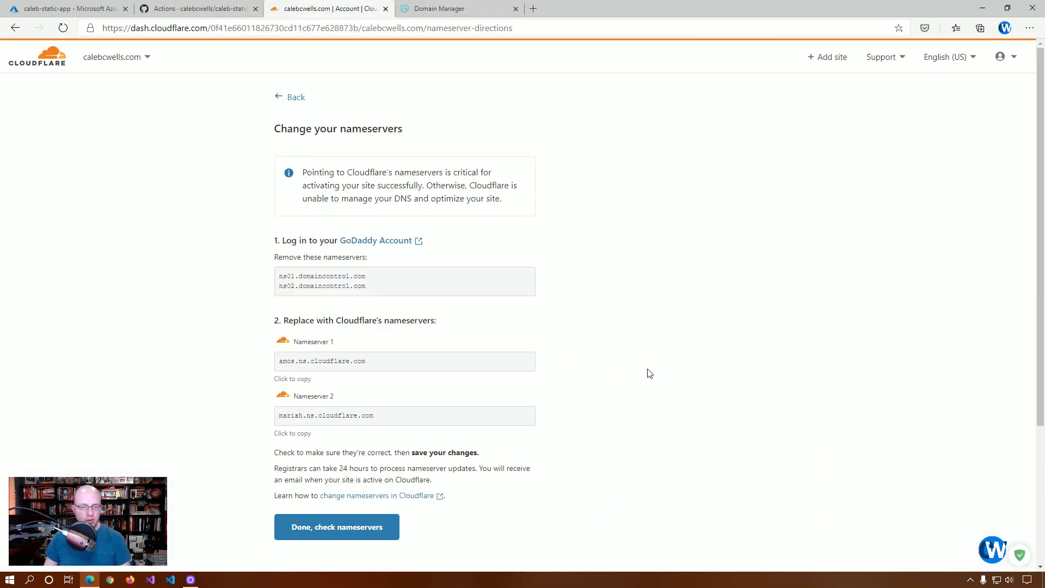
pyautogui.scroll(-4, 650, 373)
pyautogui.click(328, 332)
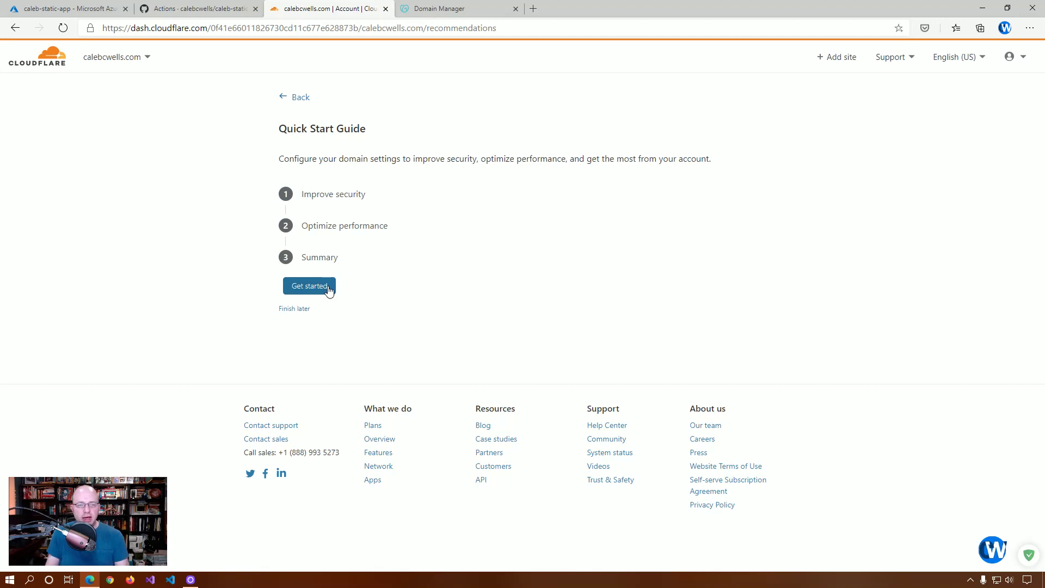
# Finish the Quick Start Guide with Automatic HTTPS Rewrites, Always Use HTTPS and Brotli on, Auto Minify off
pyautogui.click(328, 288)
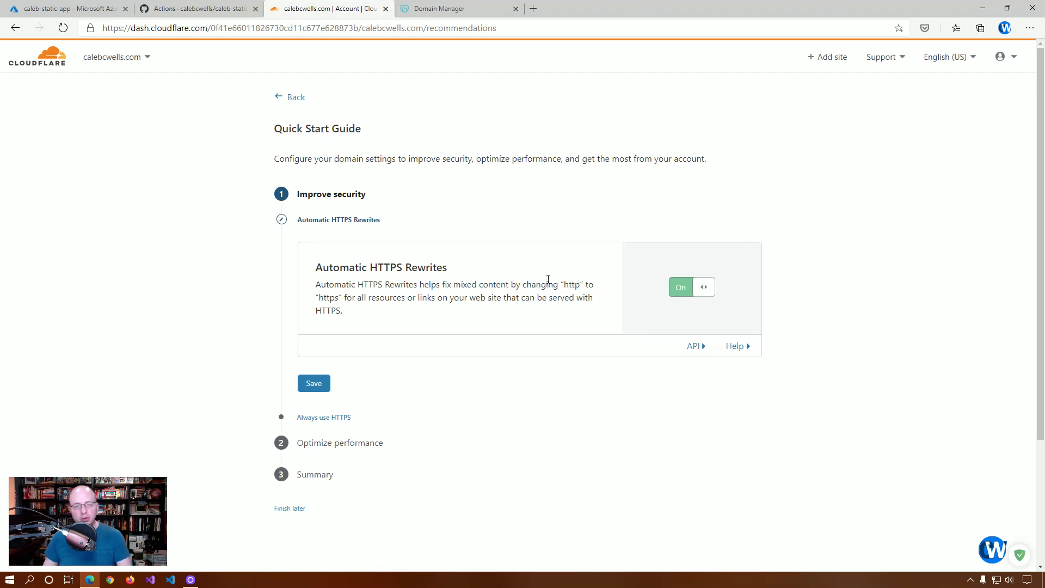
pyautogui.click(314, 384)
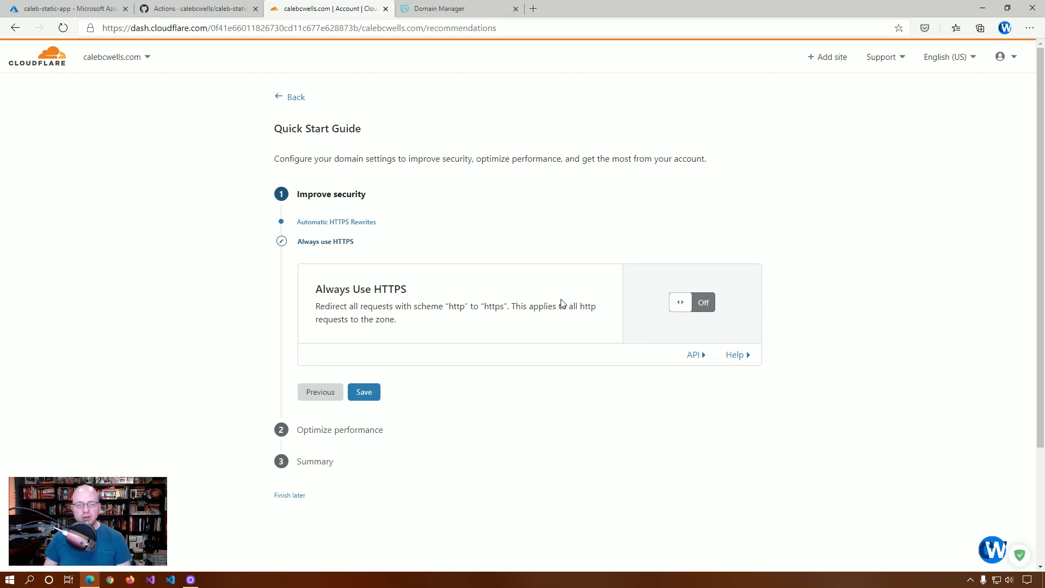
pyautogui.click(702, 303)
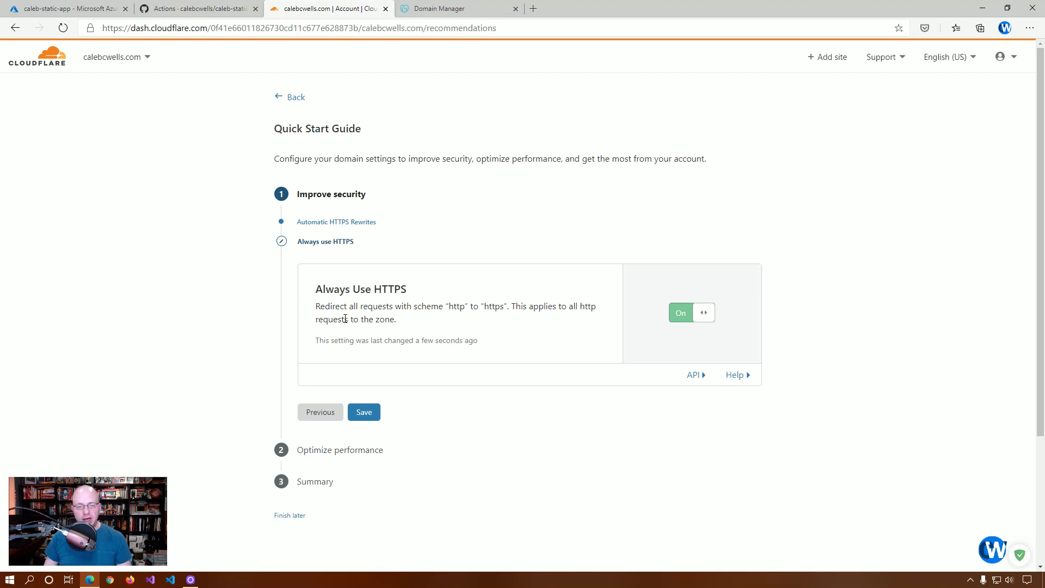
pyautogui.click(374, 413)
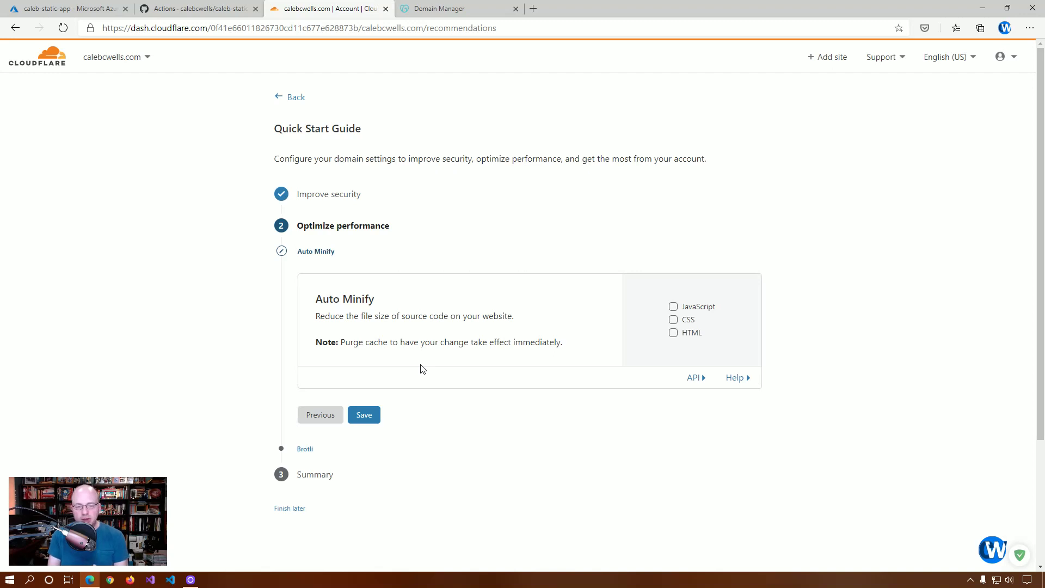
pyautogui.click(372, 418)
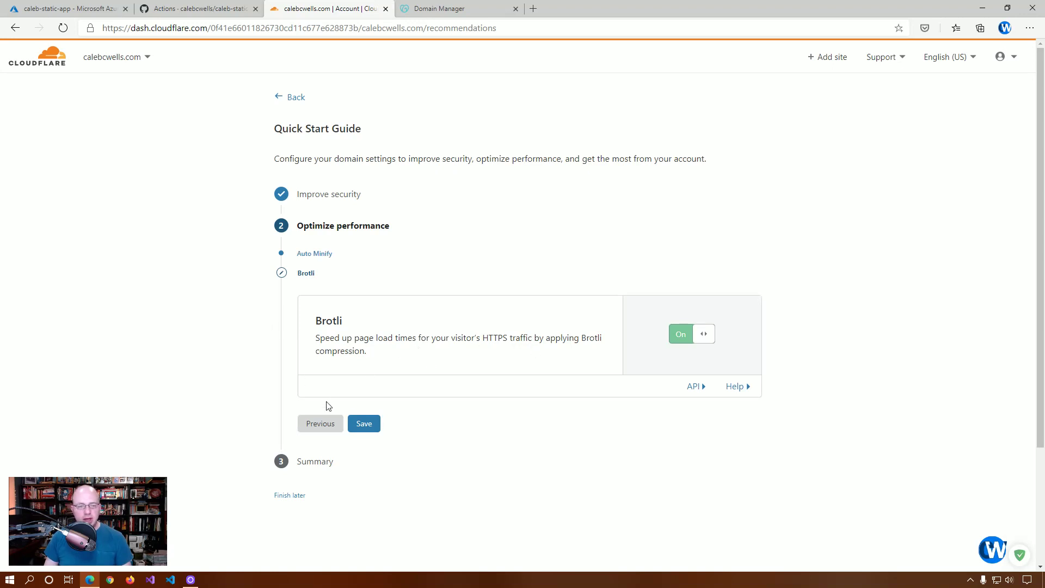
pyautogui.click(368, 428)
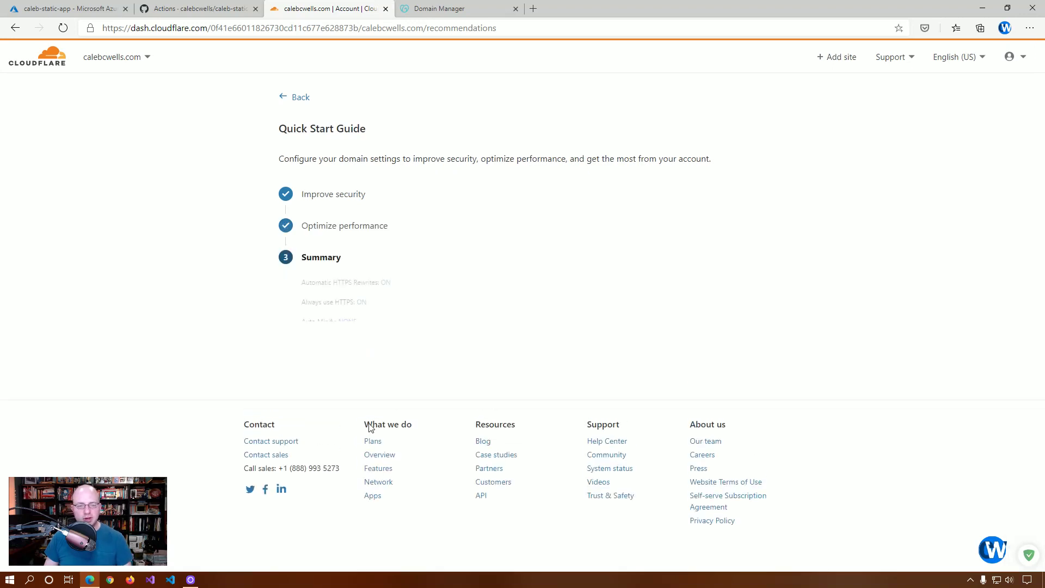
pyautogui.click(321, 389)
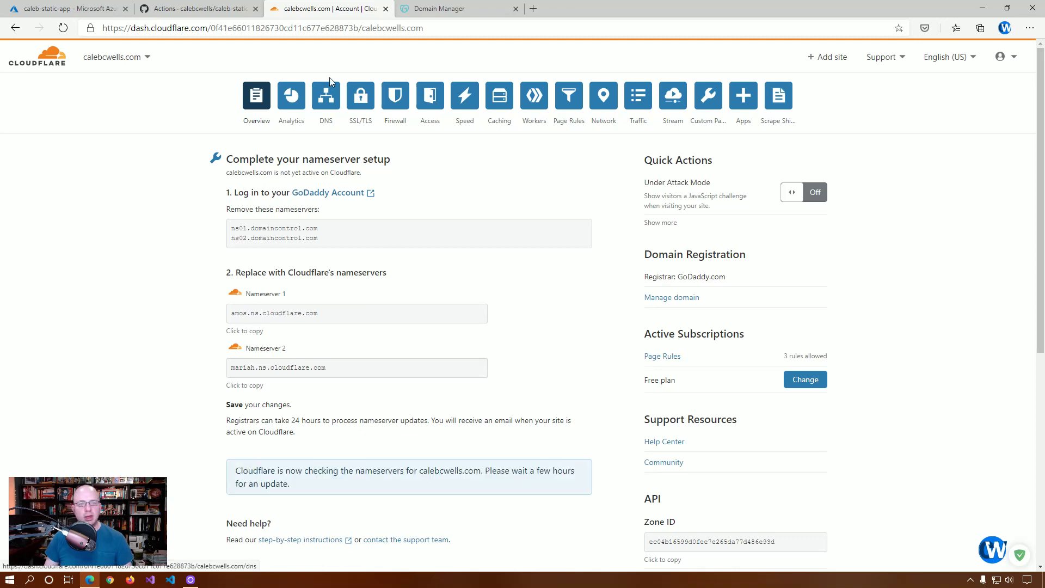
# Reload GoDaddy's DNS page to see amos and mariah Cloudflare nameservers listed
pyautogui.click(456, 7)
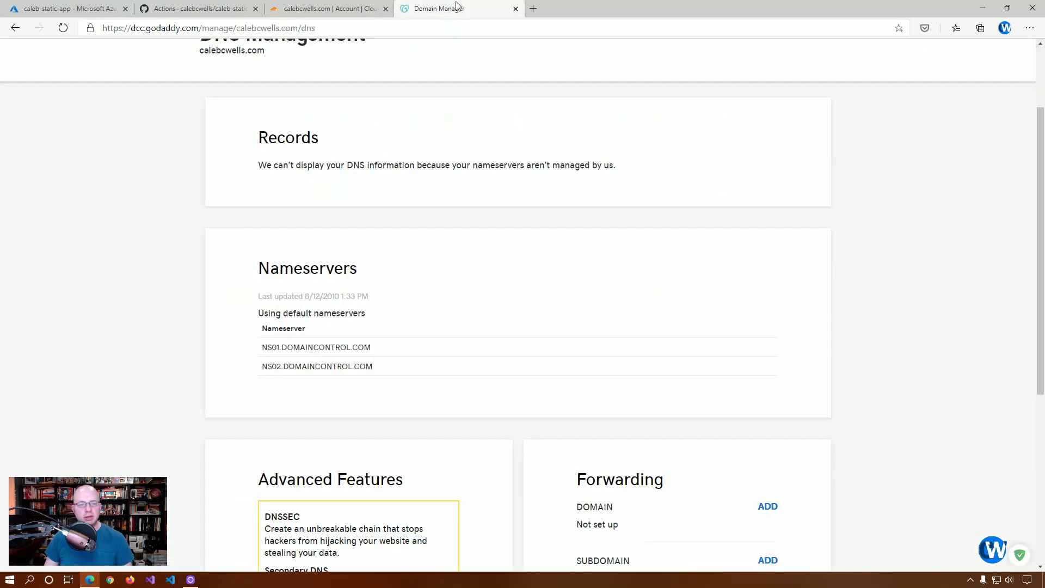
pyautogui.click(73, 27)
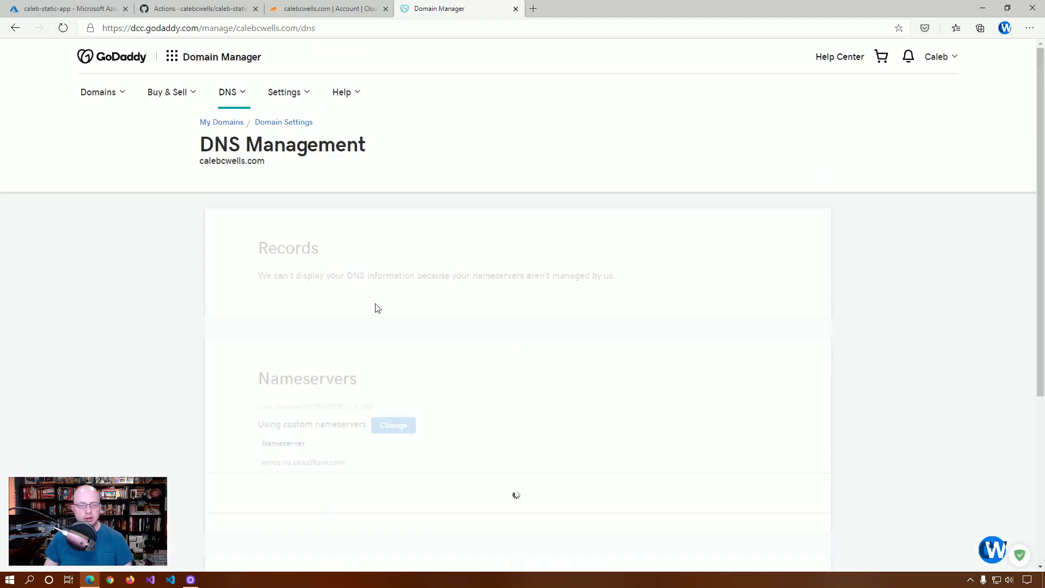
pyautogui.scroll(-4, 390, 320)
pyautogui.scroll(4, 390, 320)
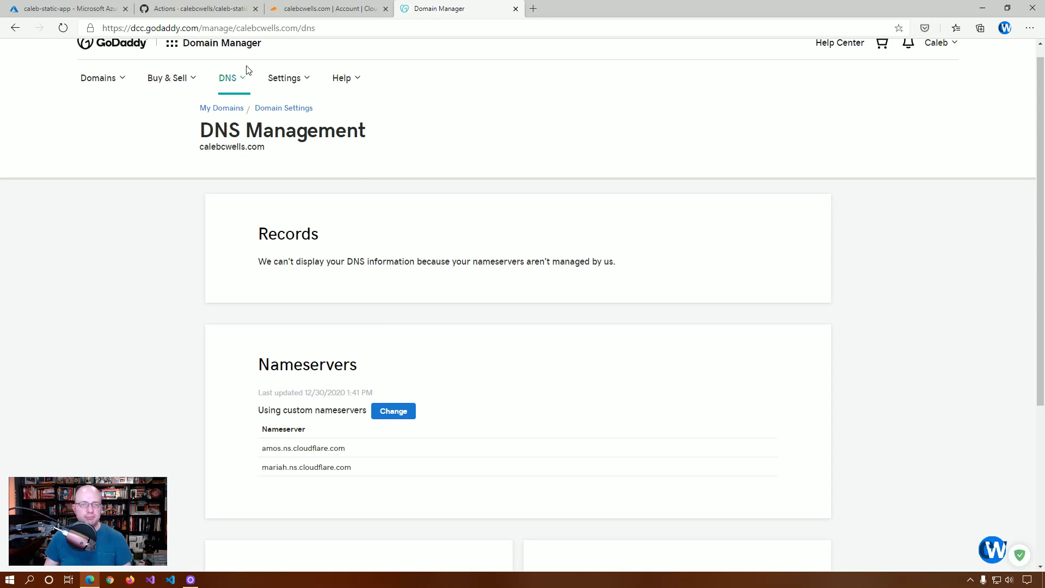
# Go to calebcwells.com's Cloudflare DNS records and edit the www CNAME to the Azure app
pyautogui.click(310, 14)
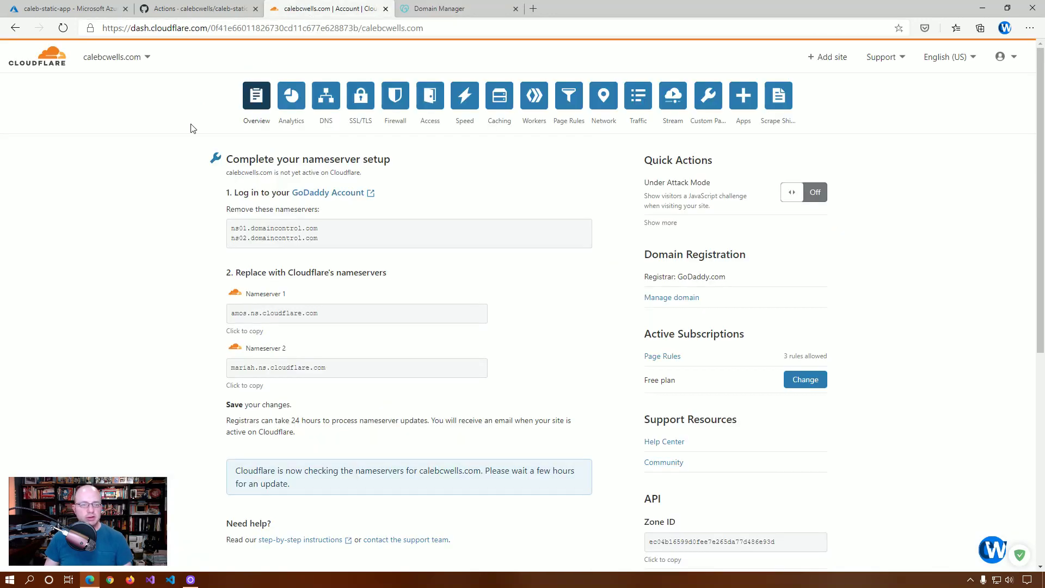
pyautogui.click(318, 104)
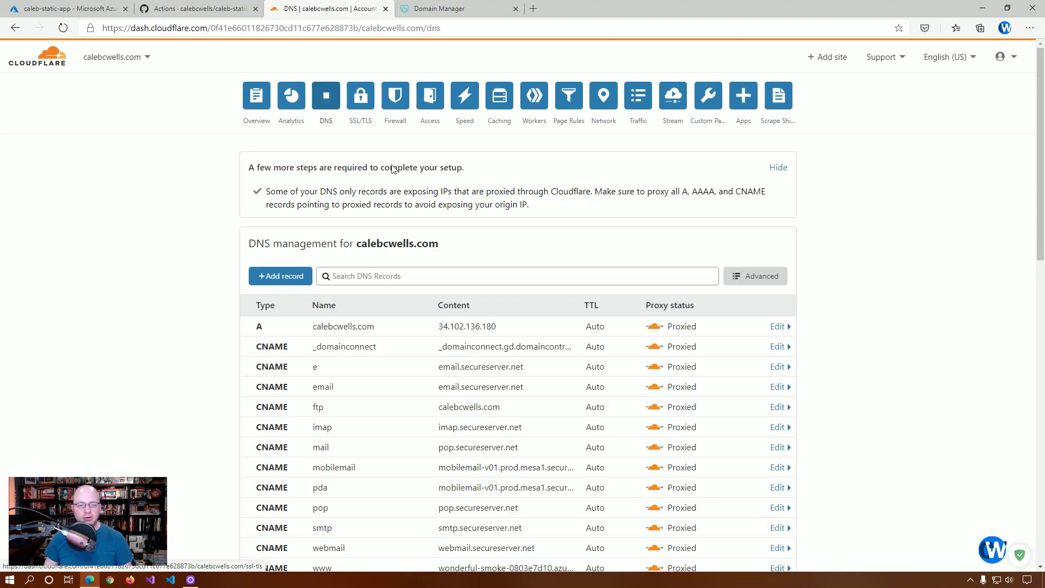
pyautogui.scroll(-4, 482, 233)
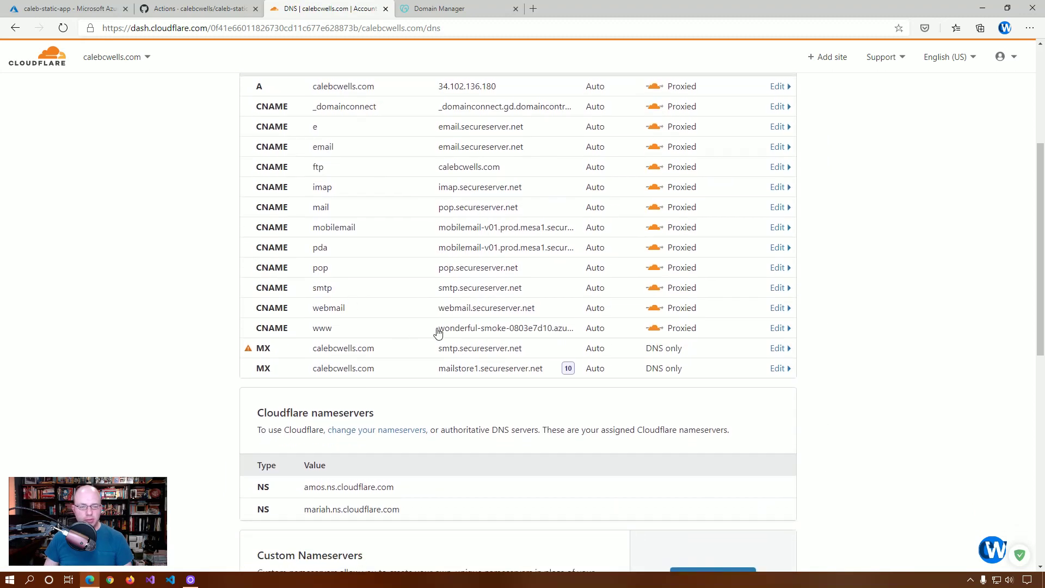
pyautogui.scroll(-4, 438, 333)
pyautogui.scroll(-1, 439, 333)
pyautogui.scroll(5, 493, 297)
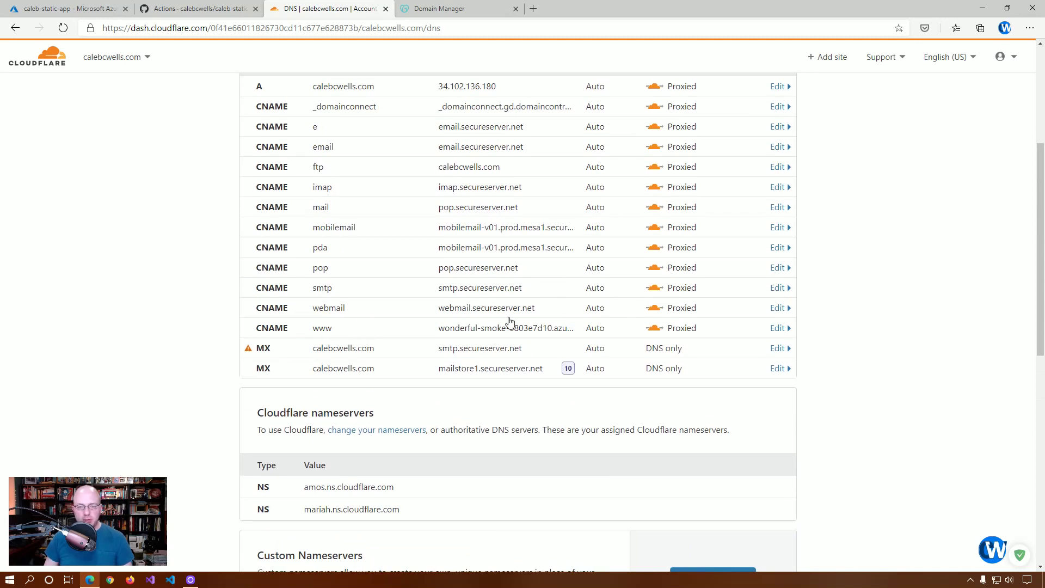
pyautogui.click(661, 331)
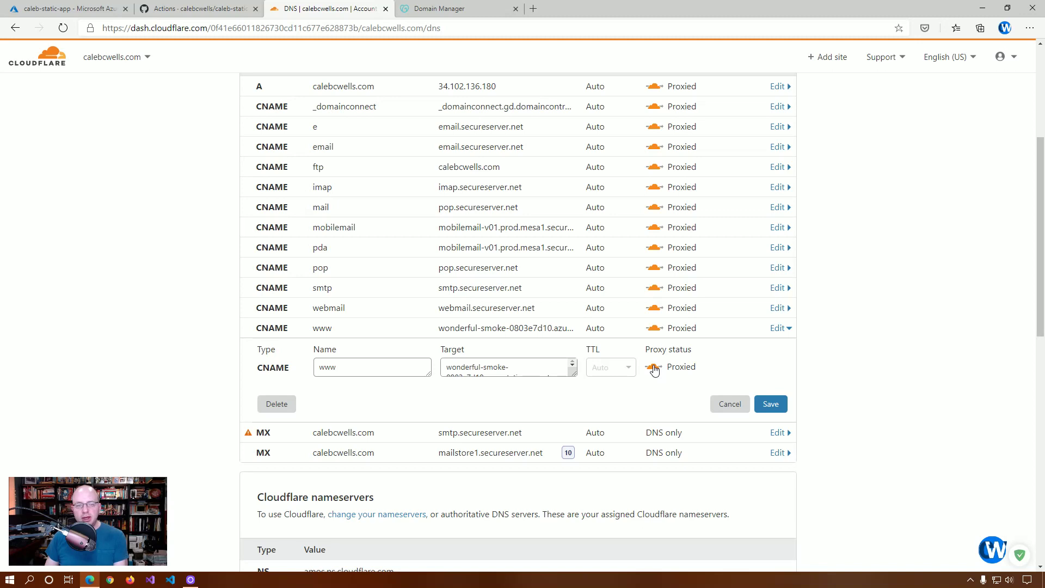
# Set the www CNAME's proxy status to DNS only and save it
pyautogui.click(654, 370)
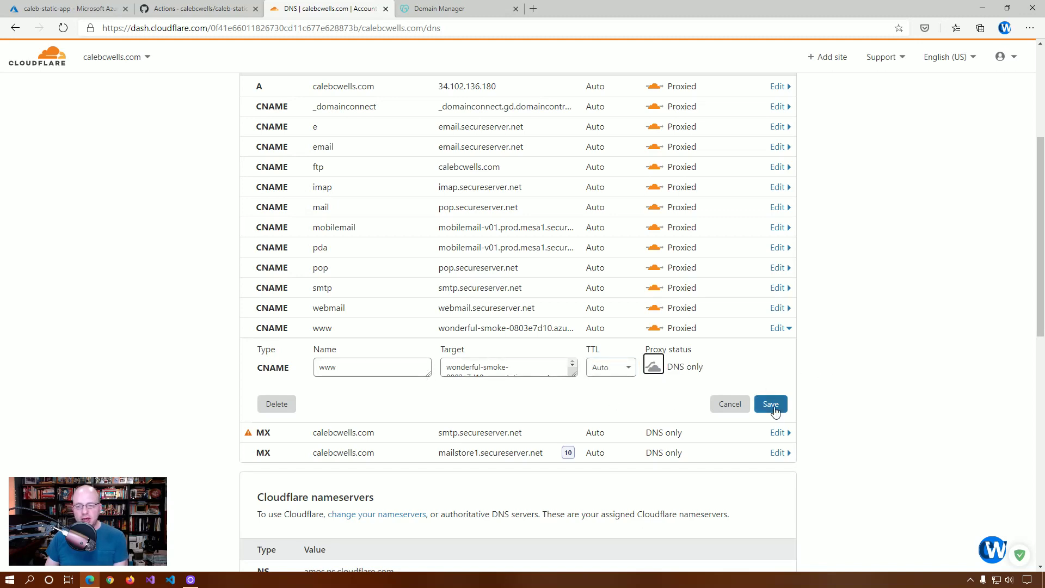
pyautogui.click(774, 409)
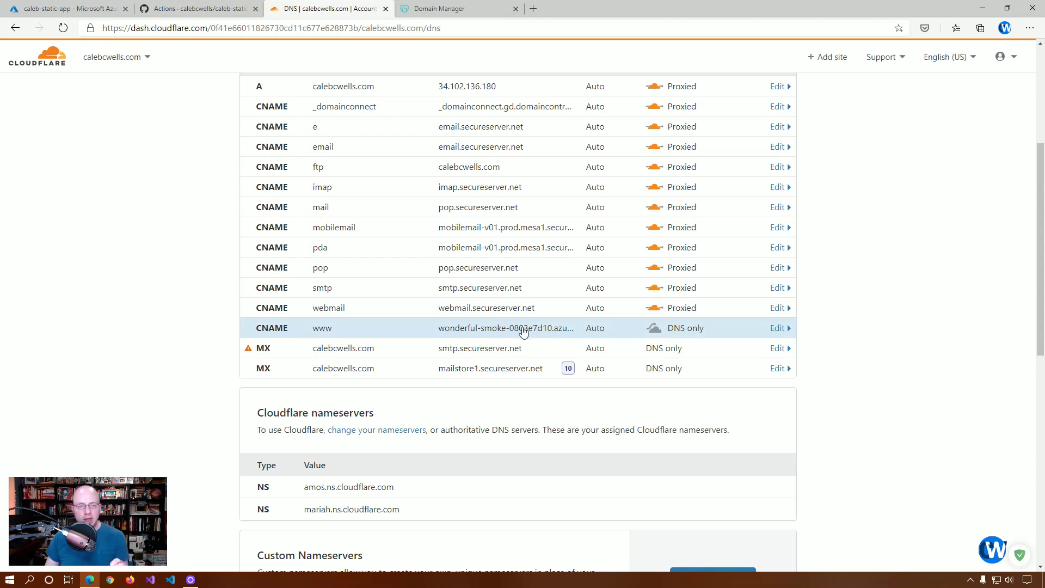
pyautogui.scroll(2, 513, 342)
pyautogui.scroll(3, 513, 342)
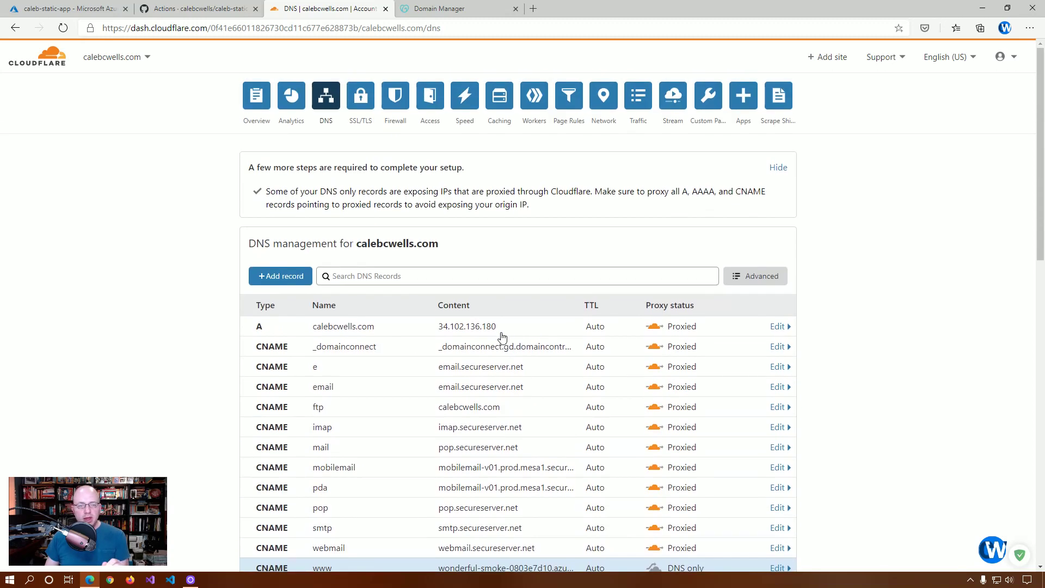
pyautogui.click(275, 276)
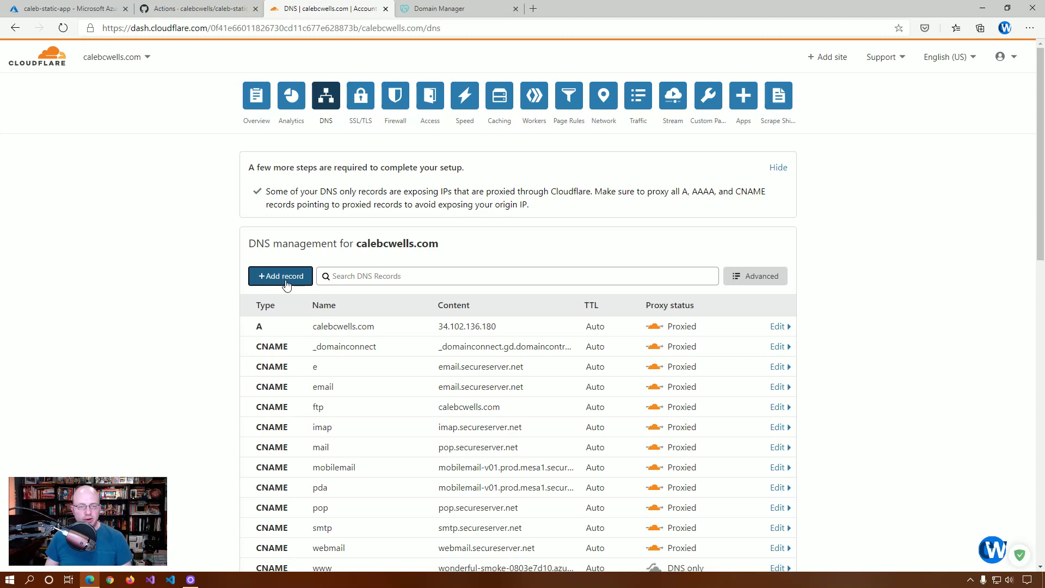
pyautogui.scroll(-3, 439, 326)
pyautogui.scroll(-2, 439, 326)
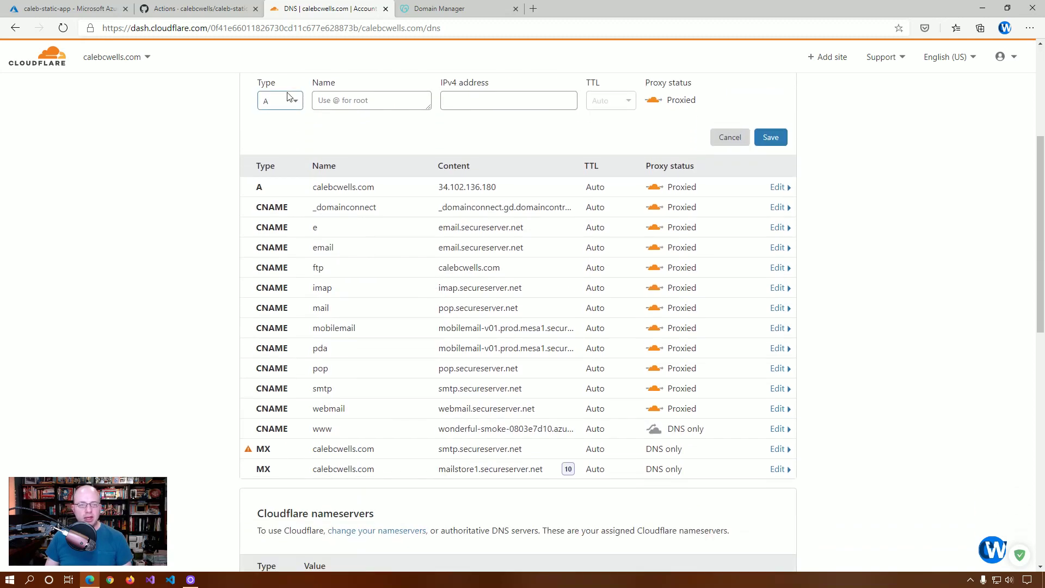
pyautogui.click(286, 98)
pyautogui.click(277, 206)
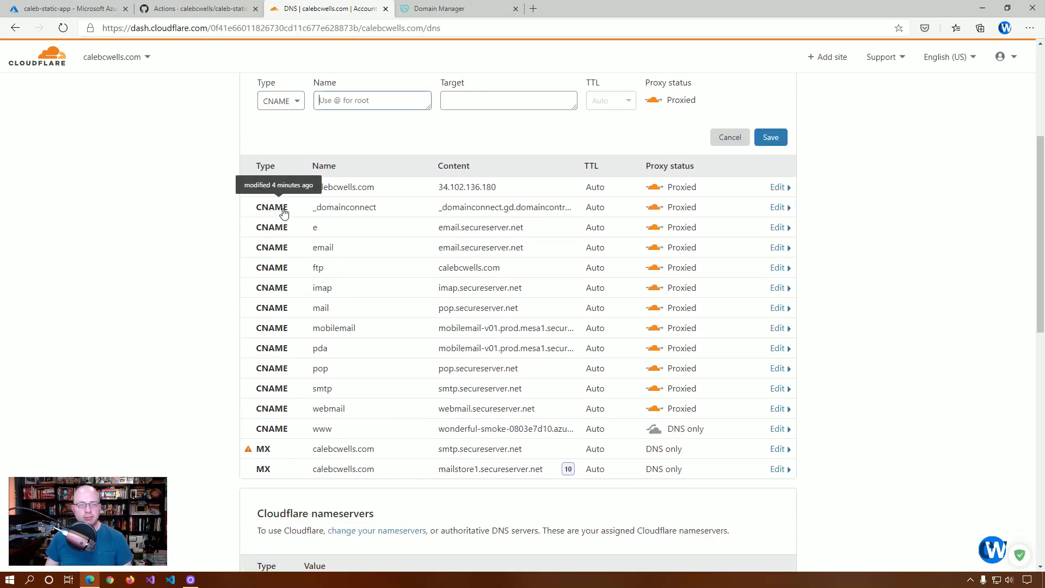
pyautogui.click(363, 99)
pyautogui.write('cale')
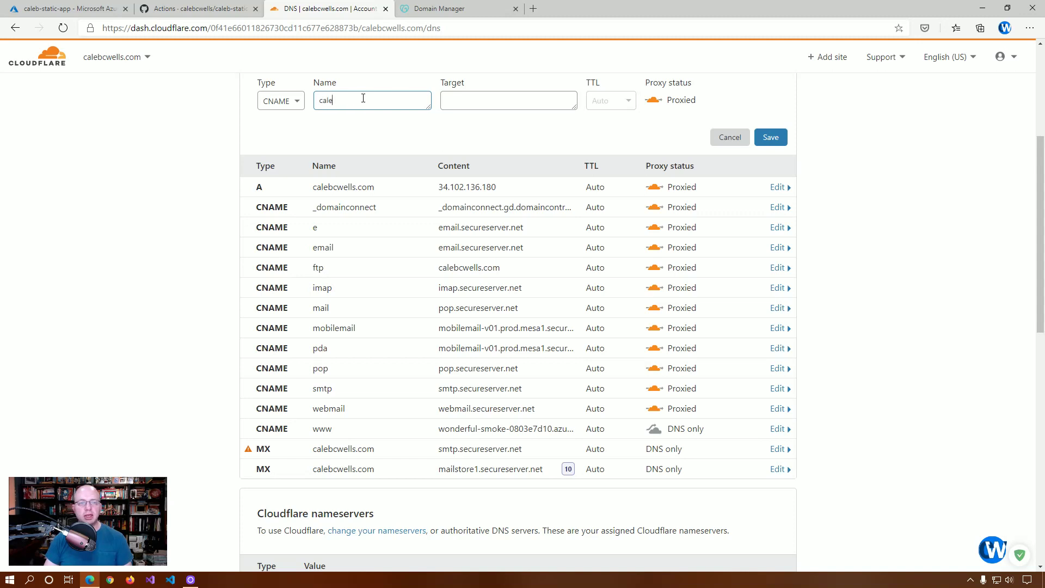
pyautogui.write('bcwells.com')
pyautogui.press('Tab')
pyautogui.write('ww')
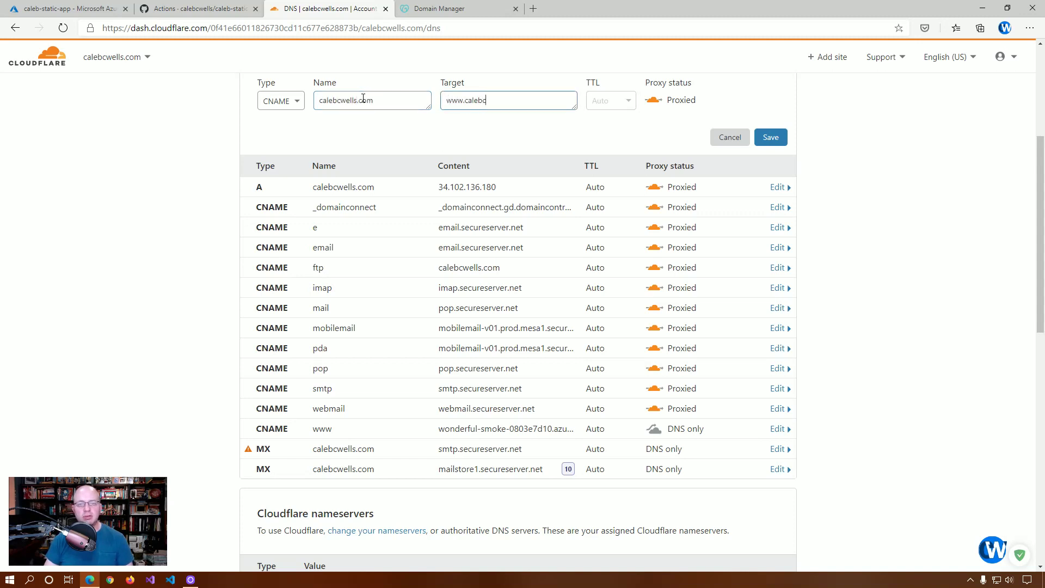
pyautogui.write('w.calebcwells.com')
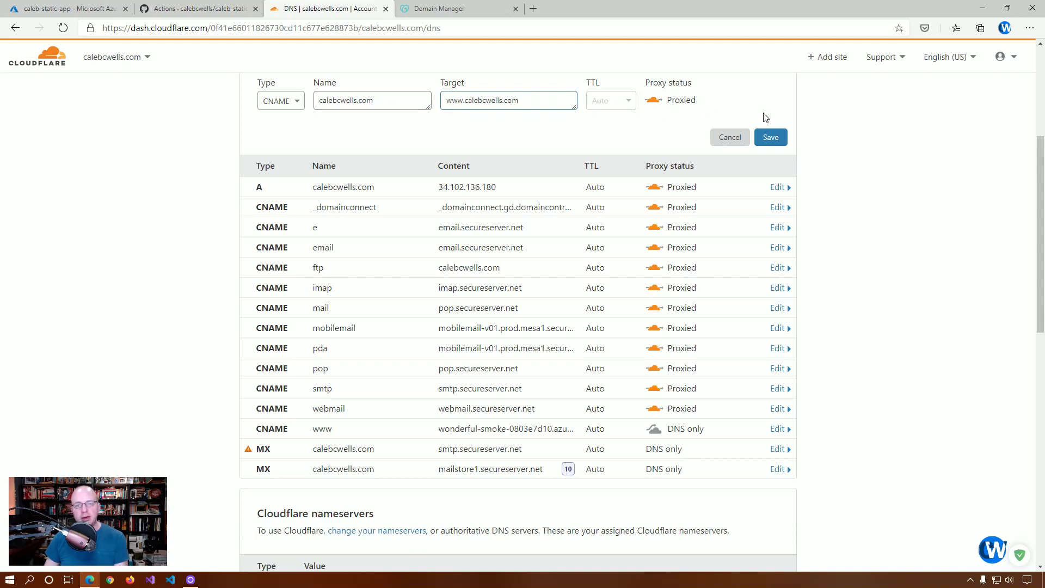
pyautogui.click(771, 137)
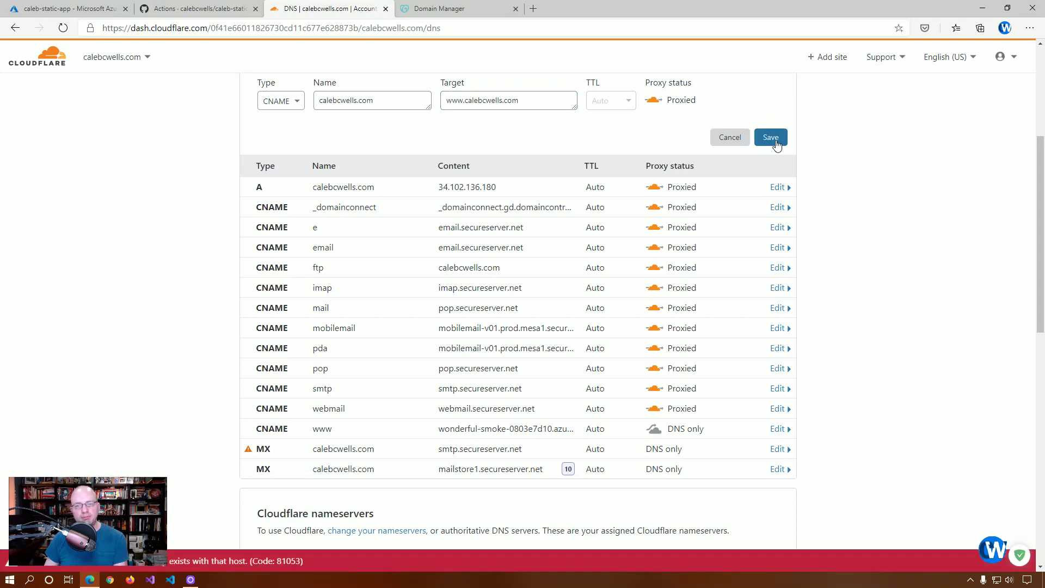
pyautogui.scroll(-4, 207, 268)
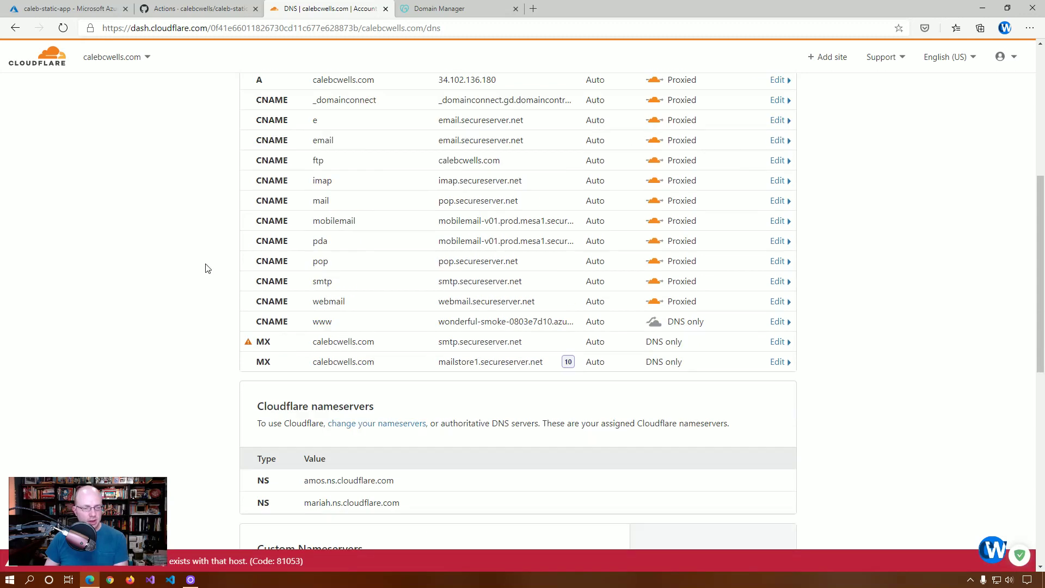
pyautogui.scroll(6, 207, 268)
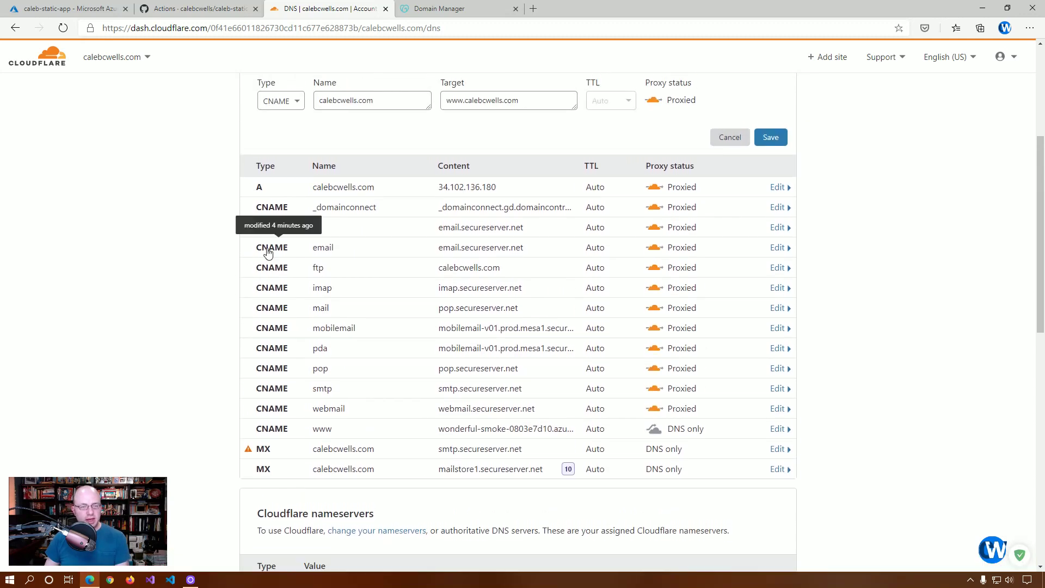
# Delete the existing root A record for calebcwells.com
pyautogui.click(457, 187)
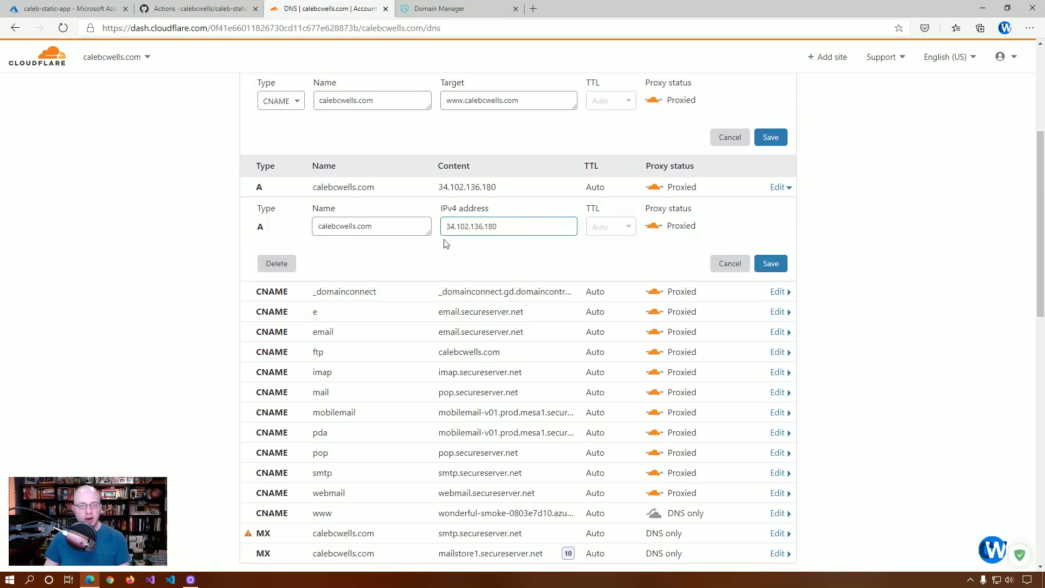
pyautogui.click(277, 263)
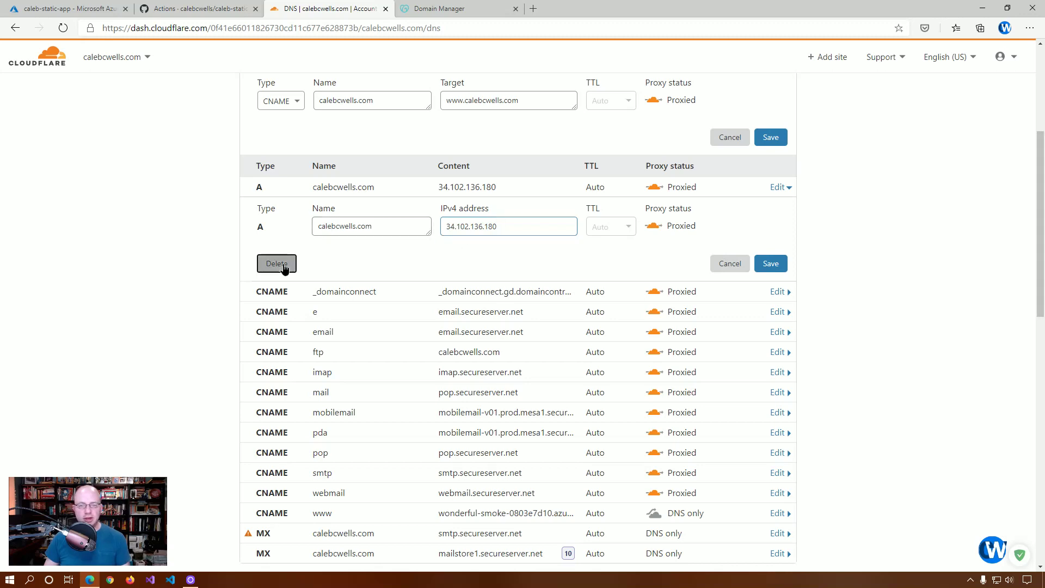
pyautogui.click(712, 355)
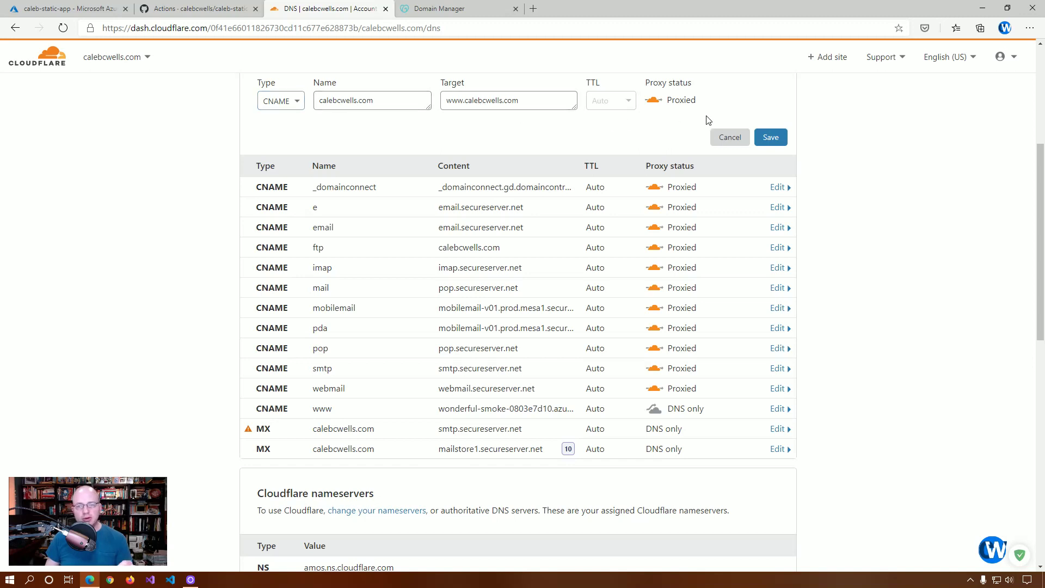
pyautogui.click(776, 138)
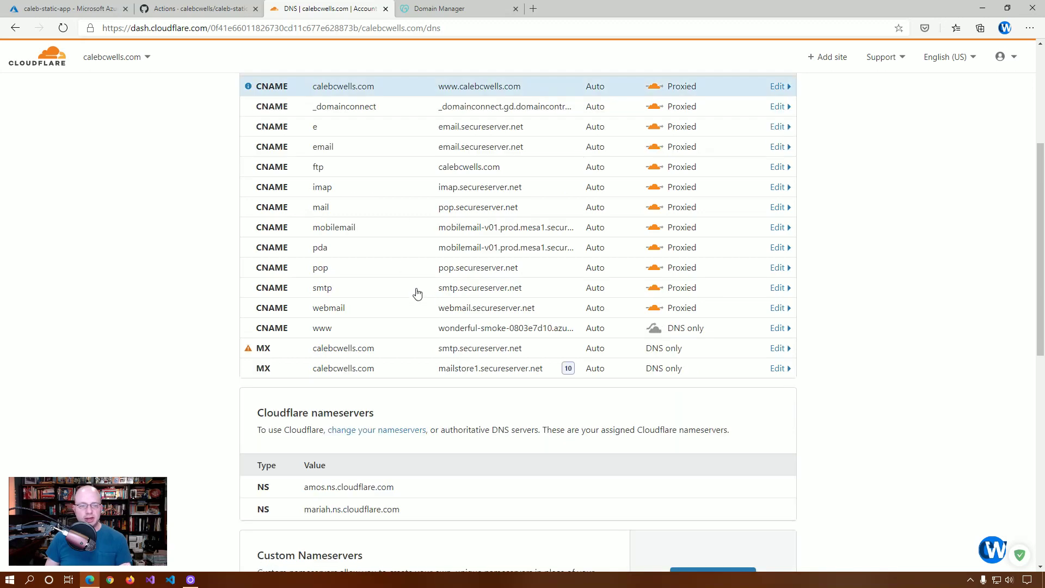
pyautogui.scroll(3, 404, 282)
pyautogui.scroll(1, 403, 282)
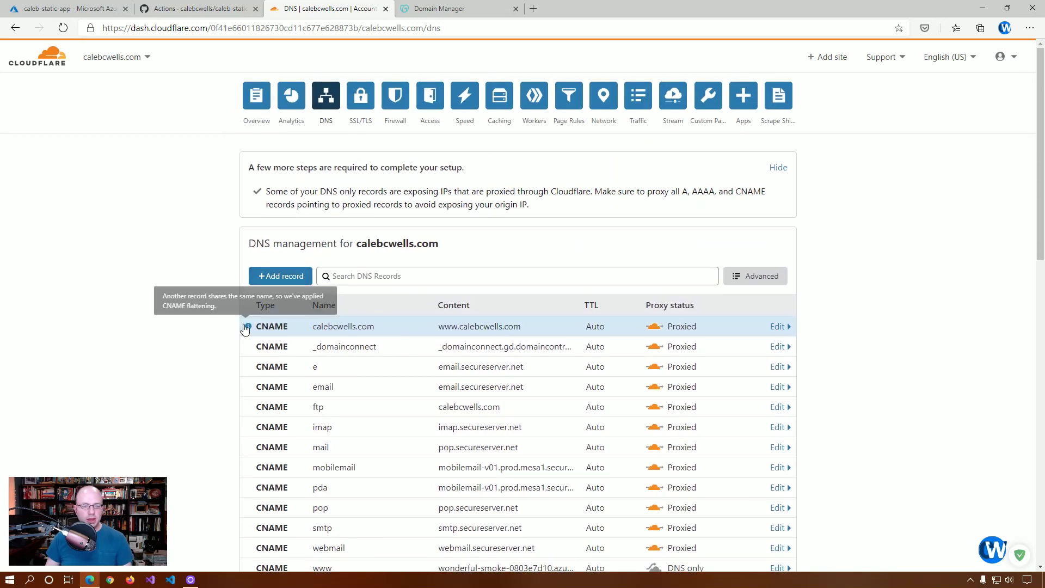
pyautogui.moveTo(249, 331)
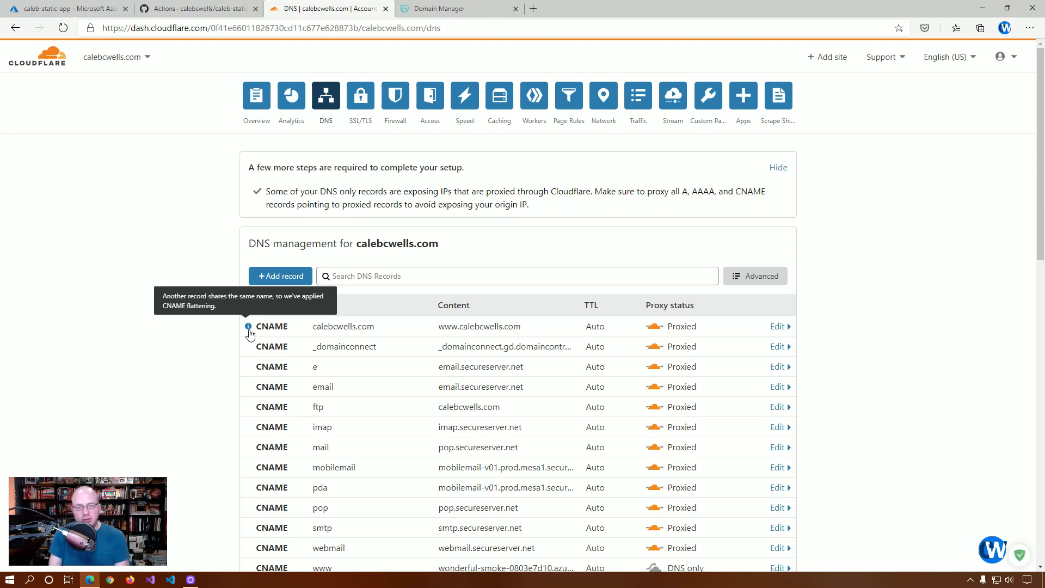
# Verify the calebcwells.com SSL/TLS mode is Full, then bring up its empty Page Rules list
pyautogui.click(361, 98)
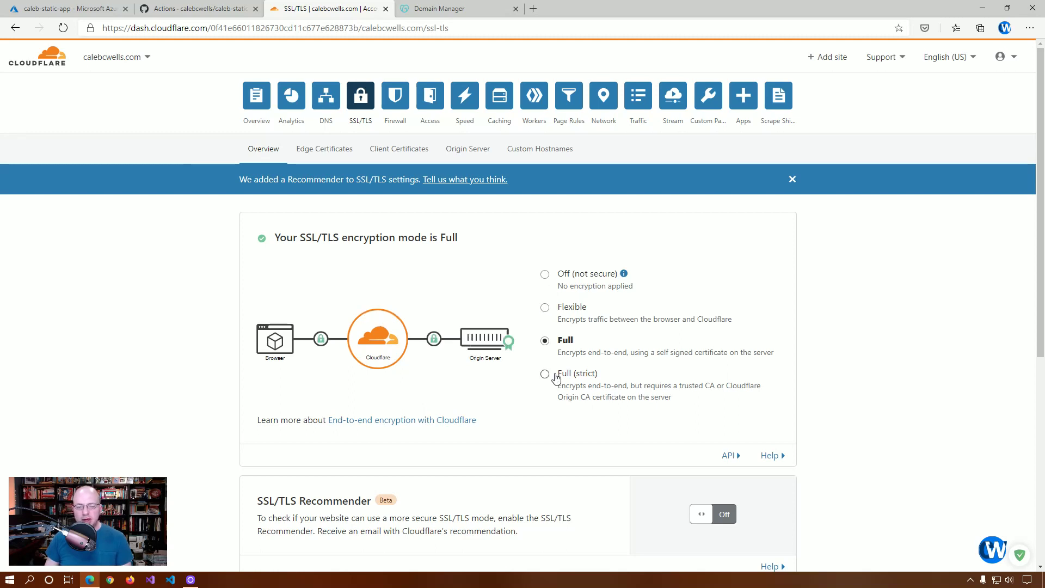
pyautogui.scroll(-4, 517, 353)
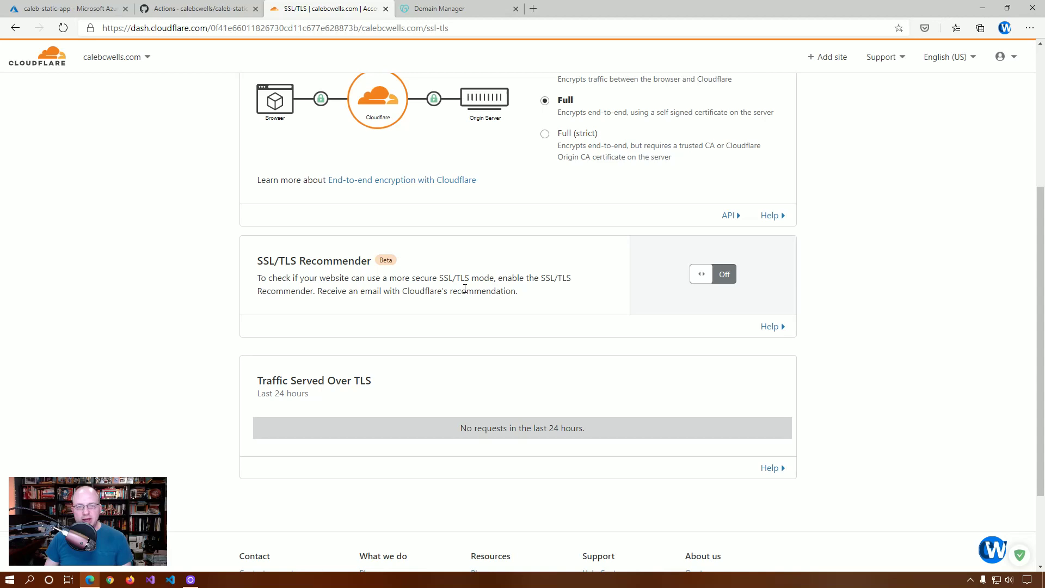
pyautogui.scroll(4, 465, 288)
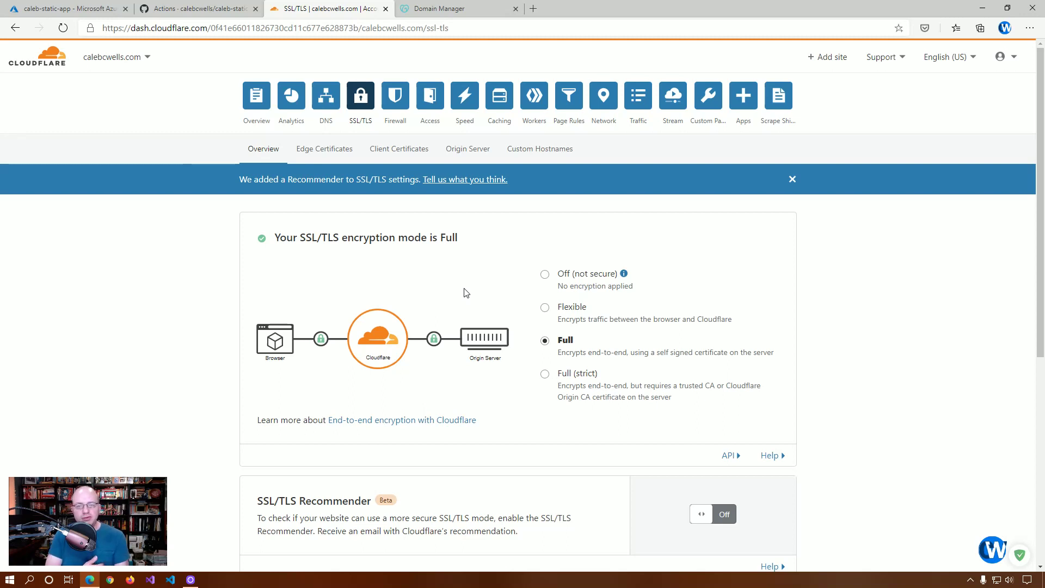
pyautogui.click(566, 101)
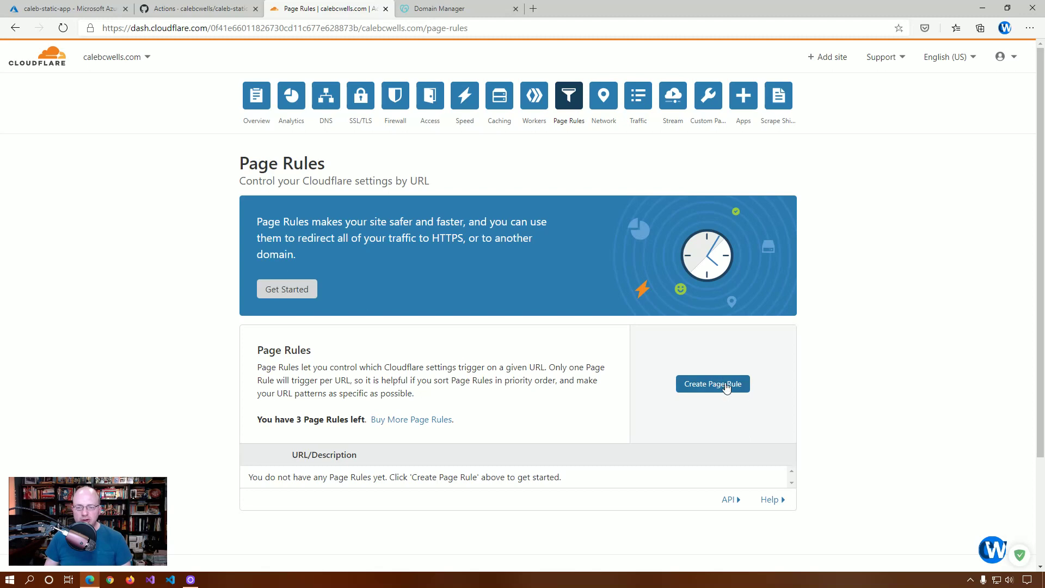
# Start a new page rule matching calebcwells.com/* with the Forwarding URL setting
pyautogui.click(726, 385)
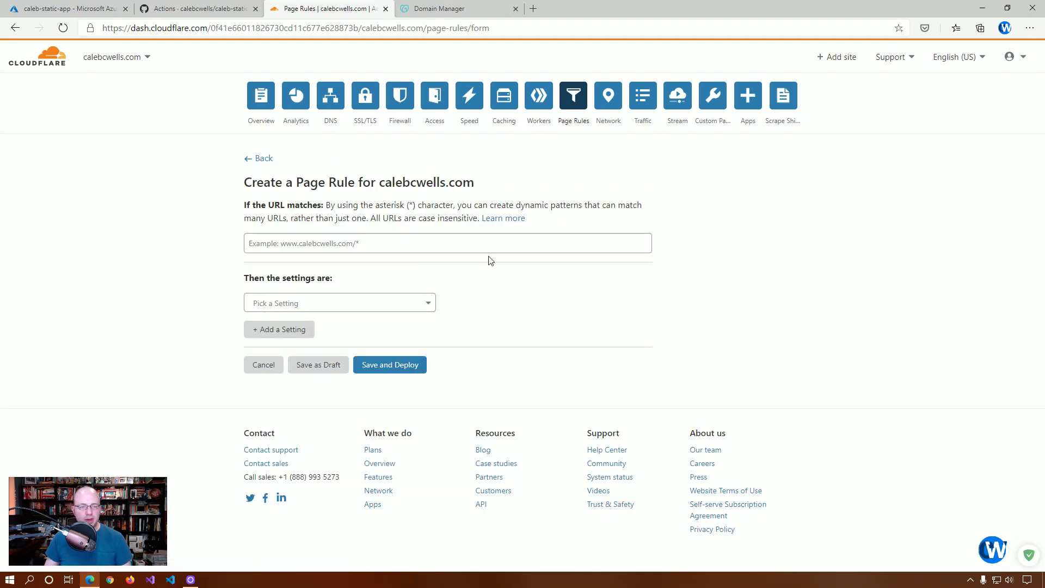
pyautogui.click(467, 239)
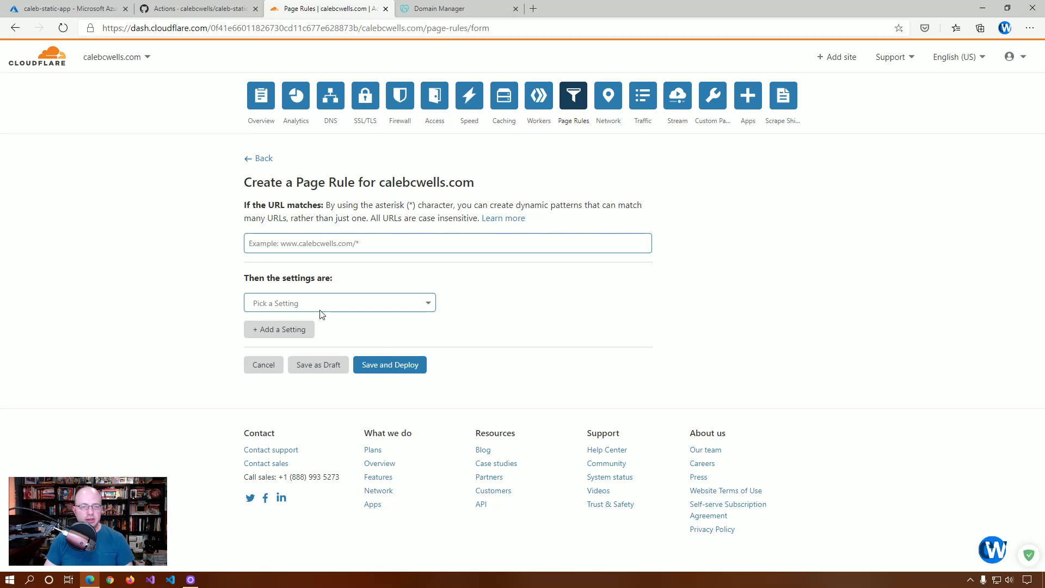
pyautogui.write('calebcwells.')
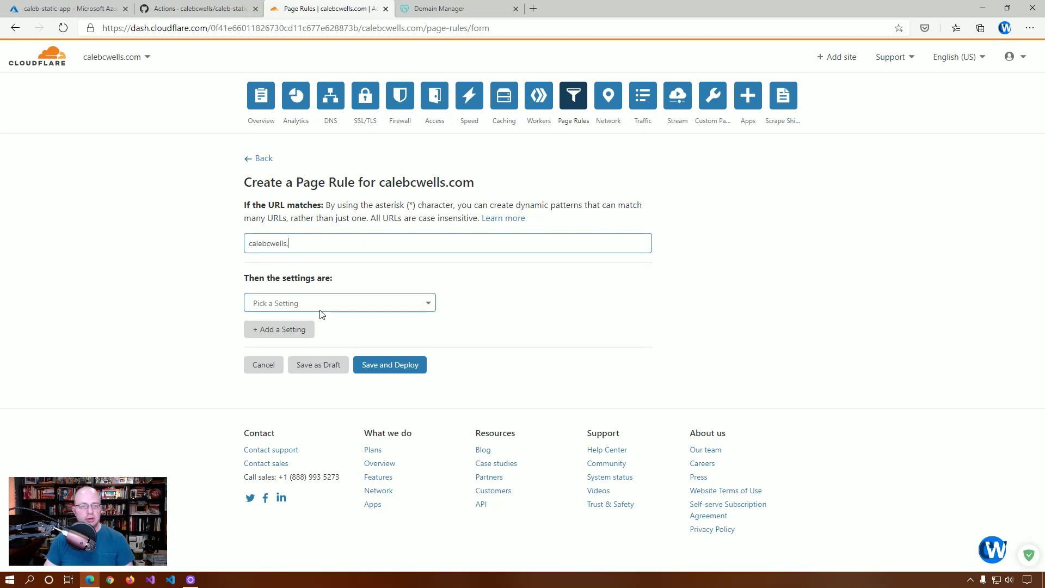
pyautogui.write('com/')
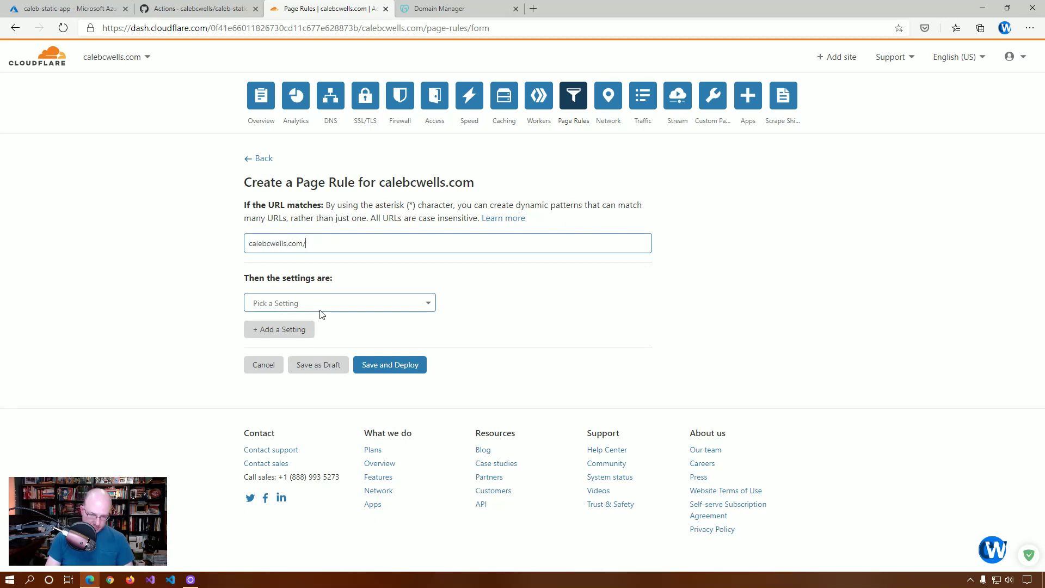
pyautogui.write('*')
pyautogui.click(321, 308)
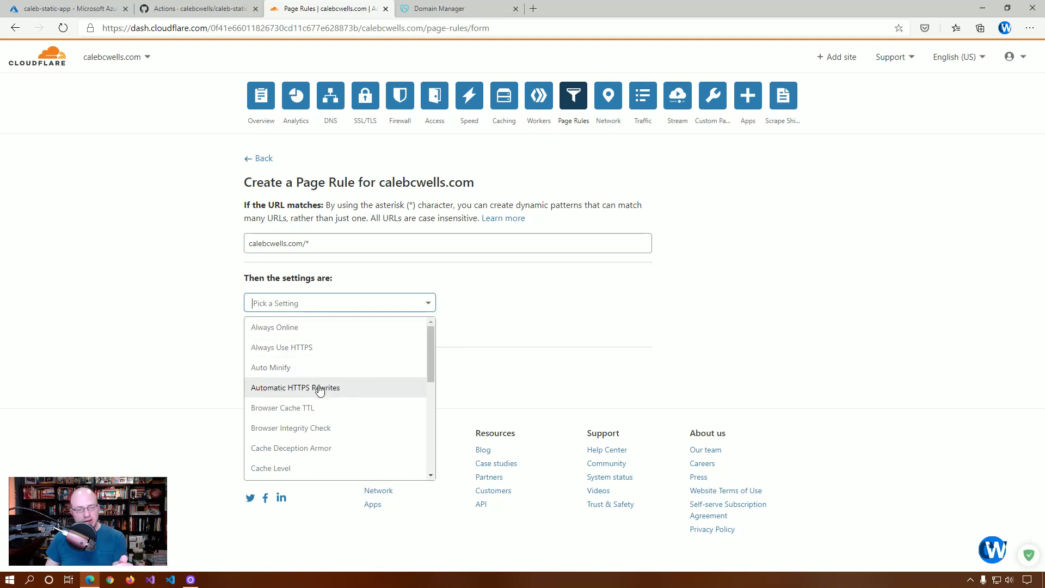
pyautogui.scroll(-3, 320, 391)
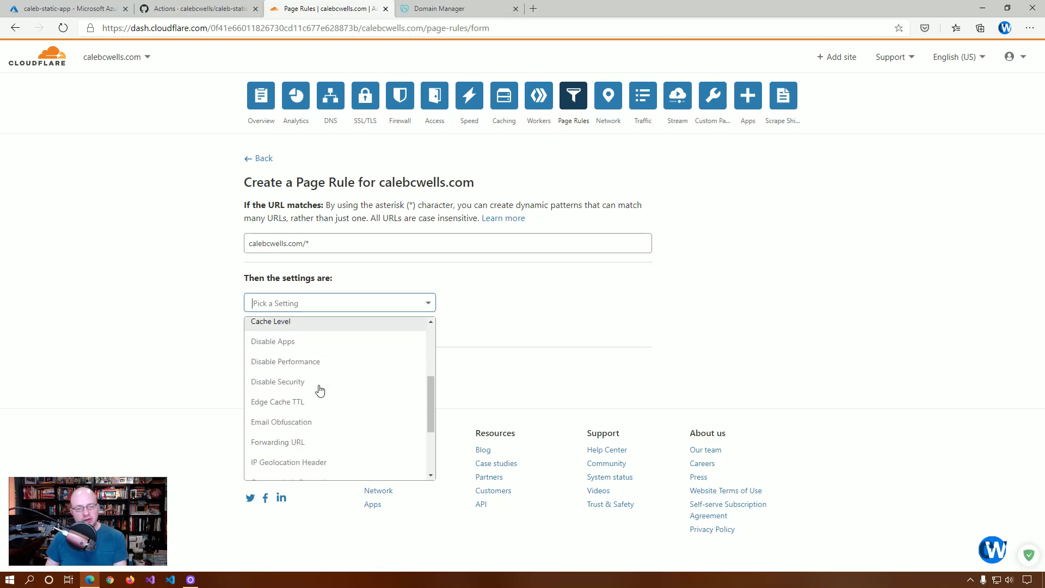
pyautogui.scroll(-3, 319, 388)
pyautogui.click(280, 367)
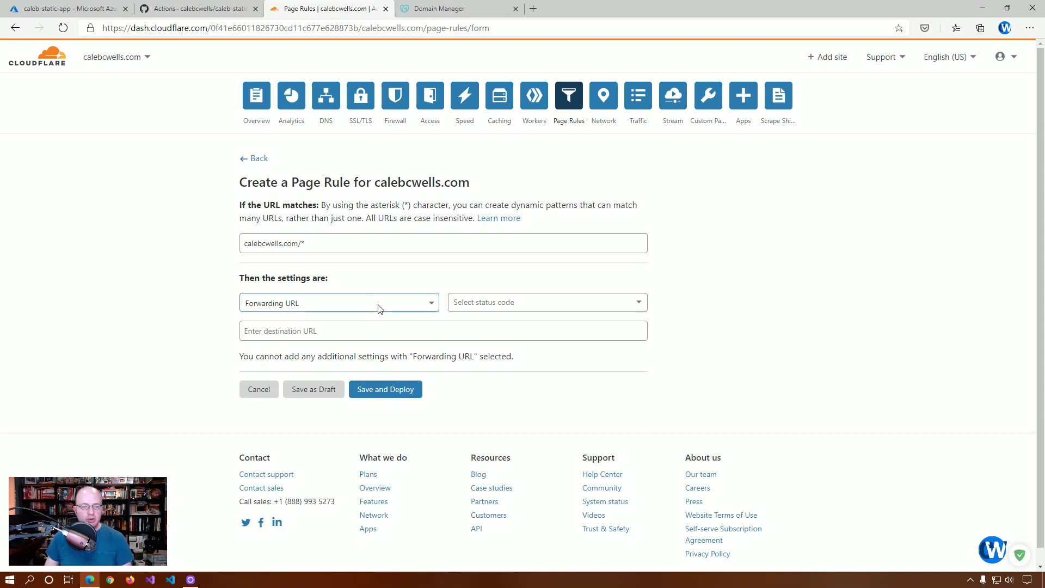
pyautogui.click(499, 301)
pyautogui.click(501, 325)
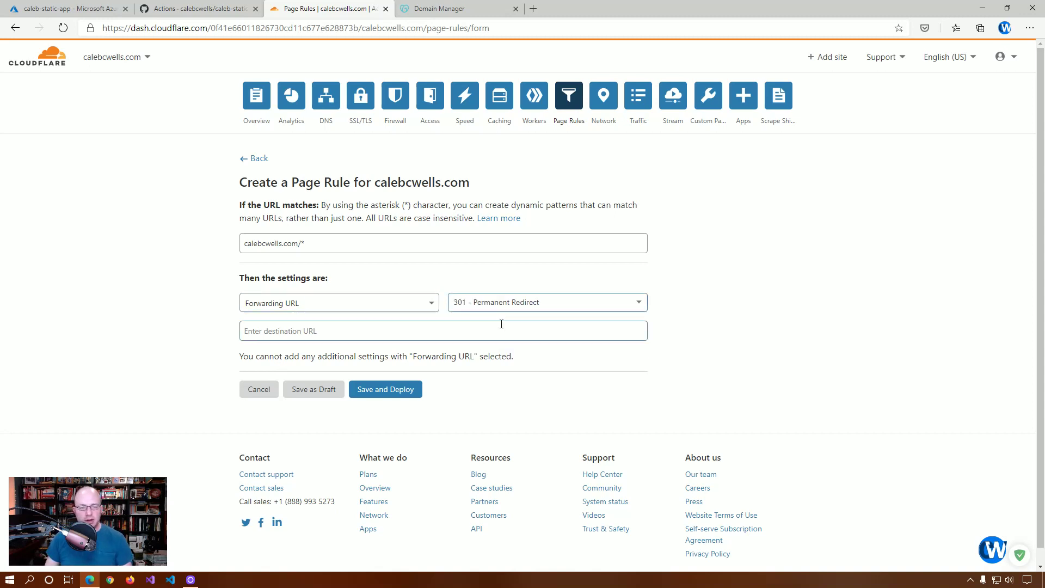
pyautogui.click(497, 330)
pyautogui.write('htt')
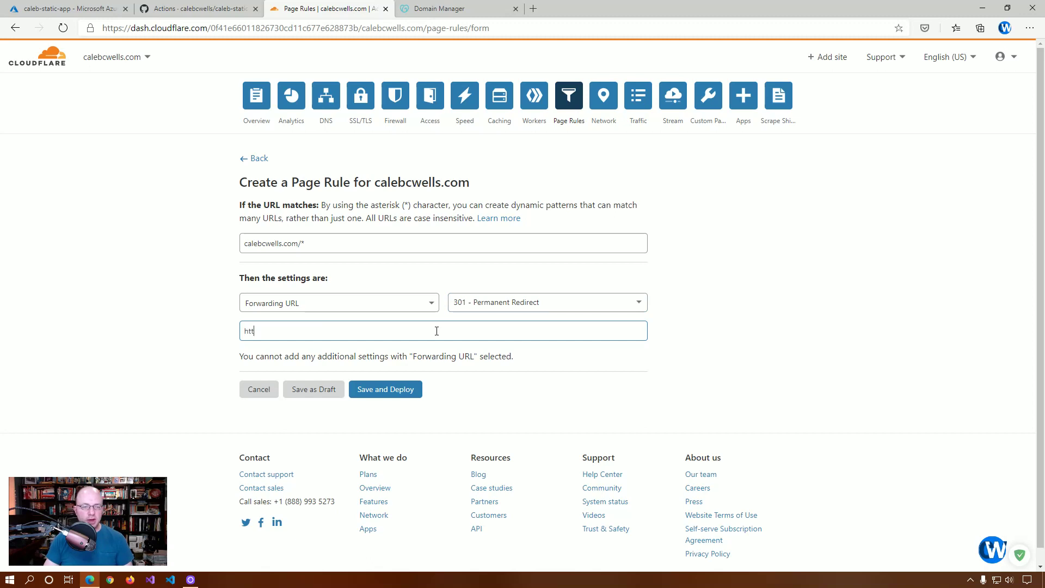
pyautogui.write('ps://www.calebcwells')
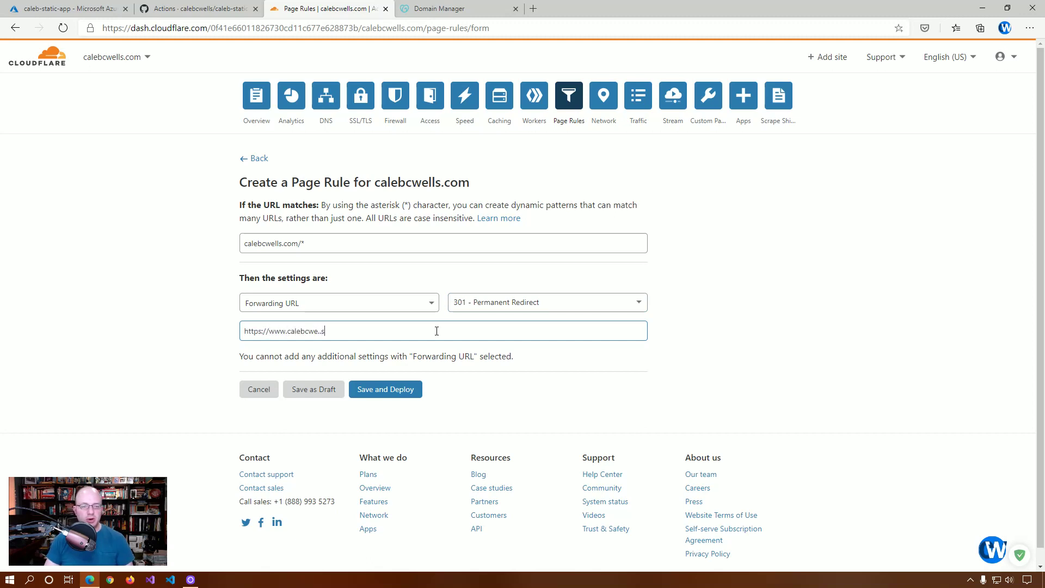
pyautogui.write('.com/$')
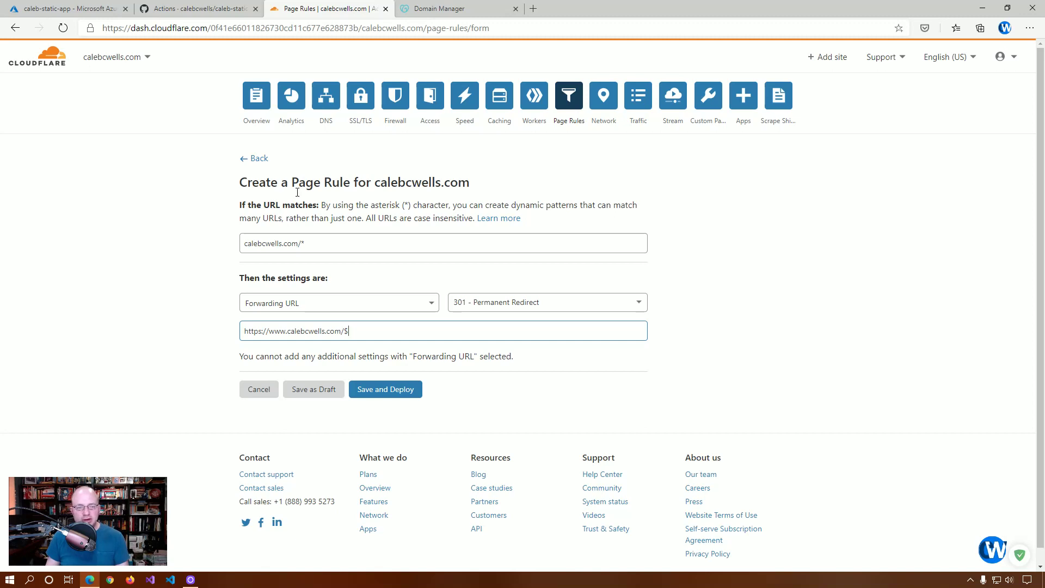
pyautogui.click(307, 243)
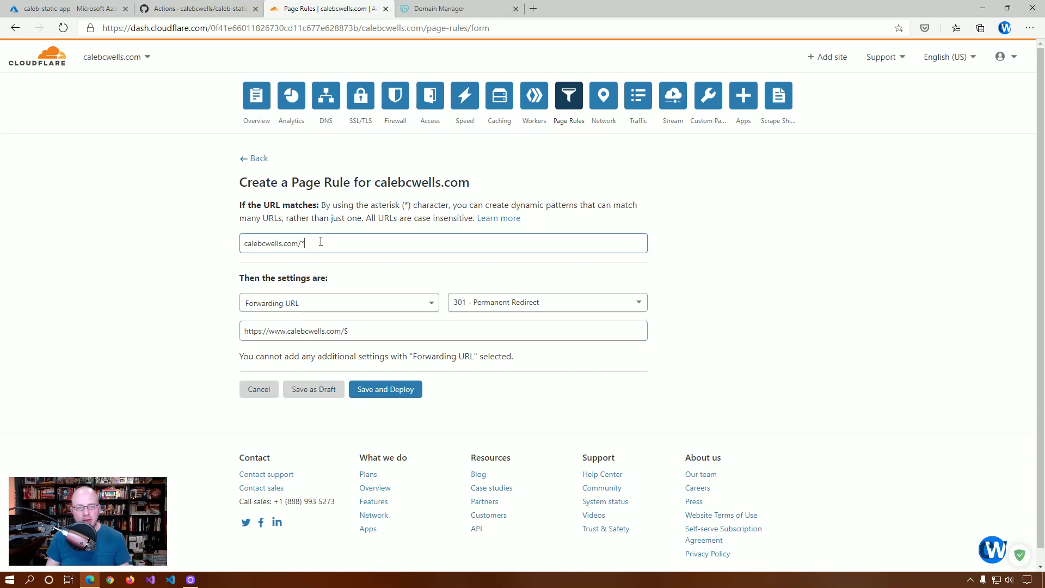
pyautogui.click(357, 329)
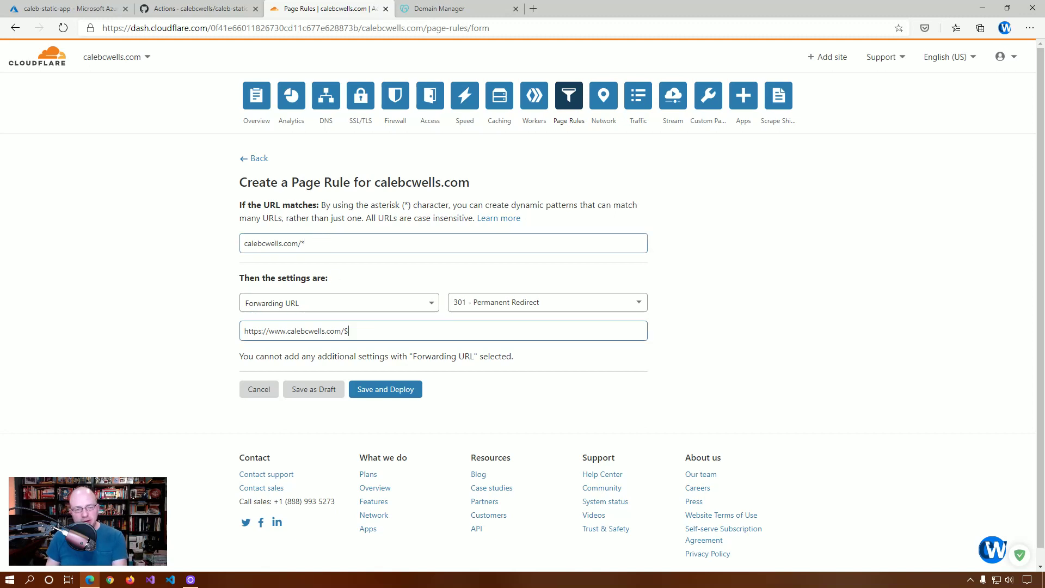
pyautogui.click(385, 389)
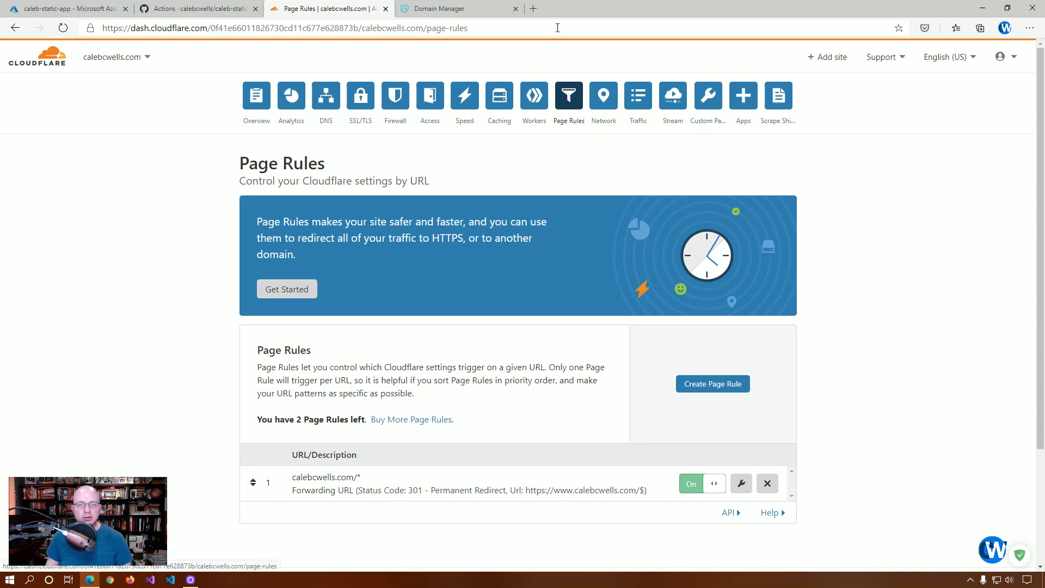
# Load calebwellscodes.com in a new Edge tab
pyautogui.click(533, 8)
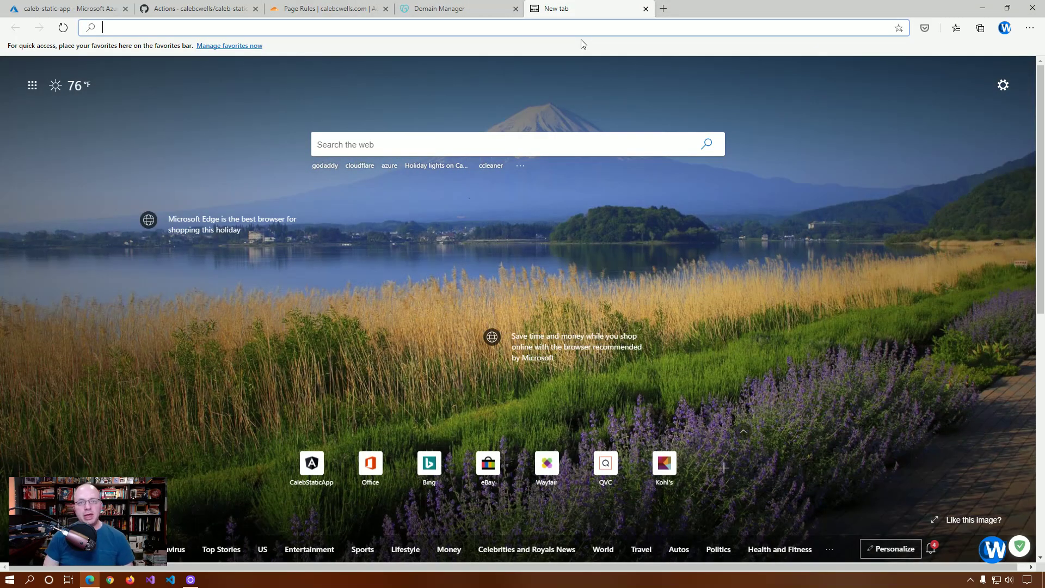
pyautogui.write('cale')
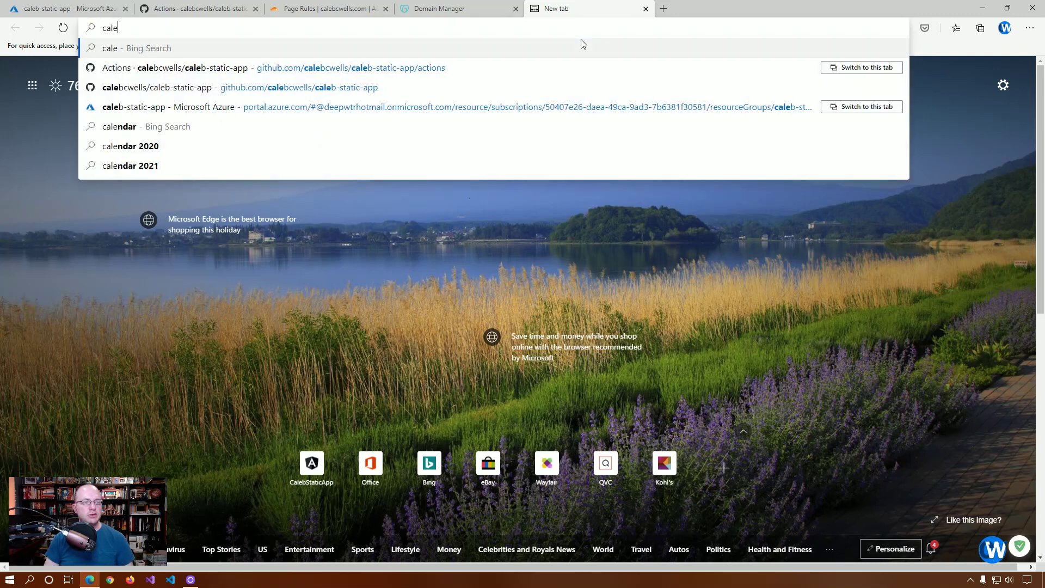
pyautogui.write('bwellscodes.com')
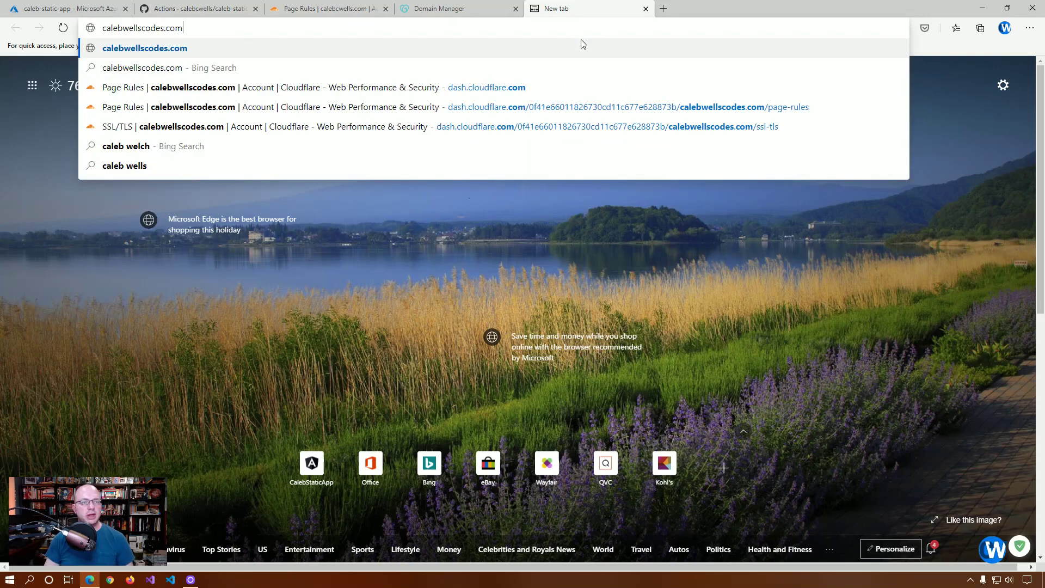
pyautogui.press('Return')
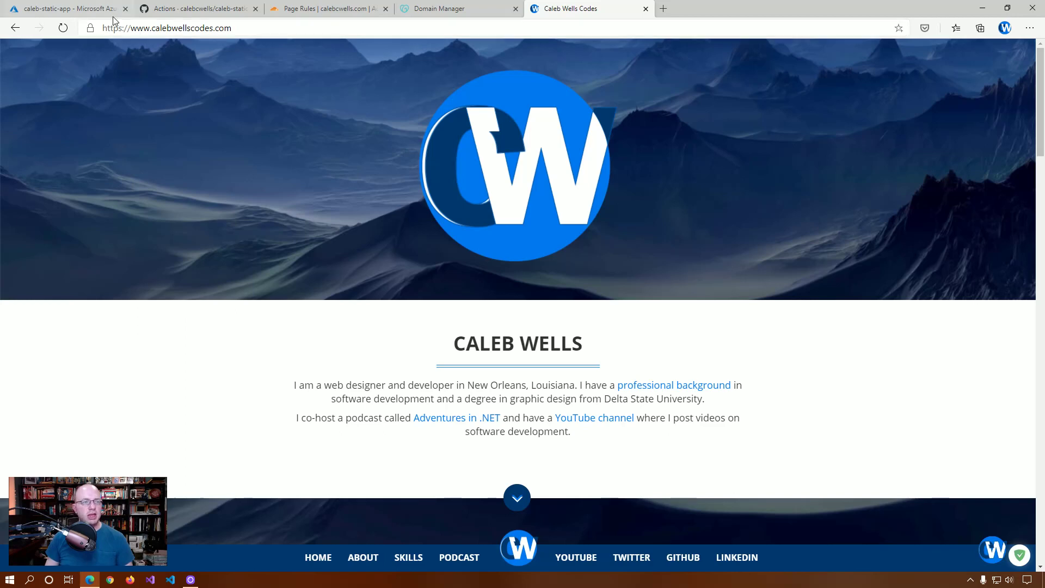
pyautogui.click(117, 27)
pyautogui.click(118, 27)
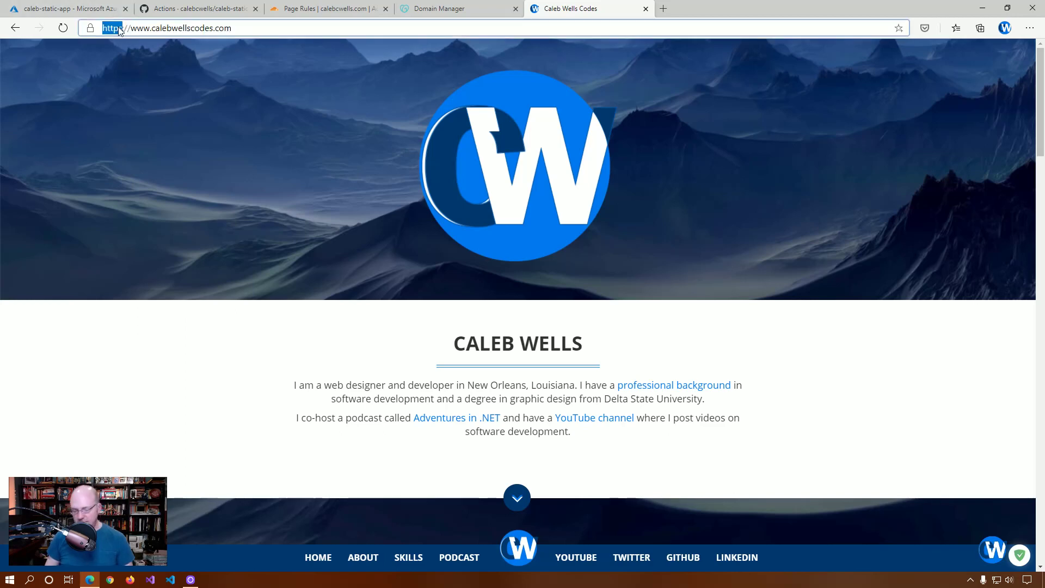
pyautogui.press('BackSpace')
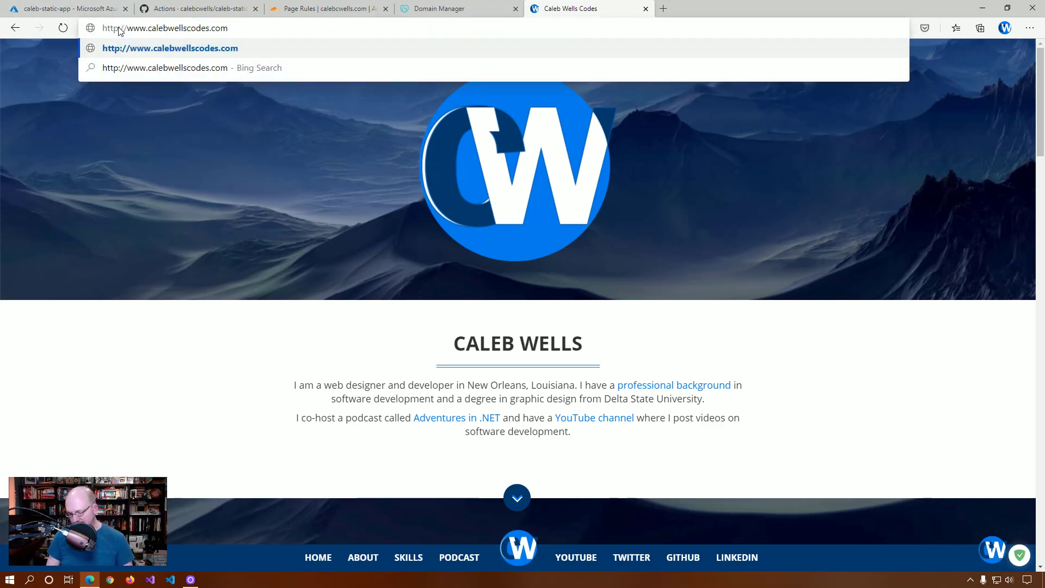
pyautogui.press('Return')
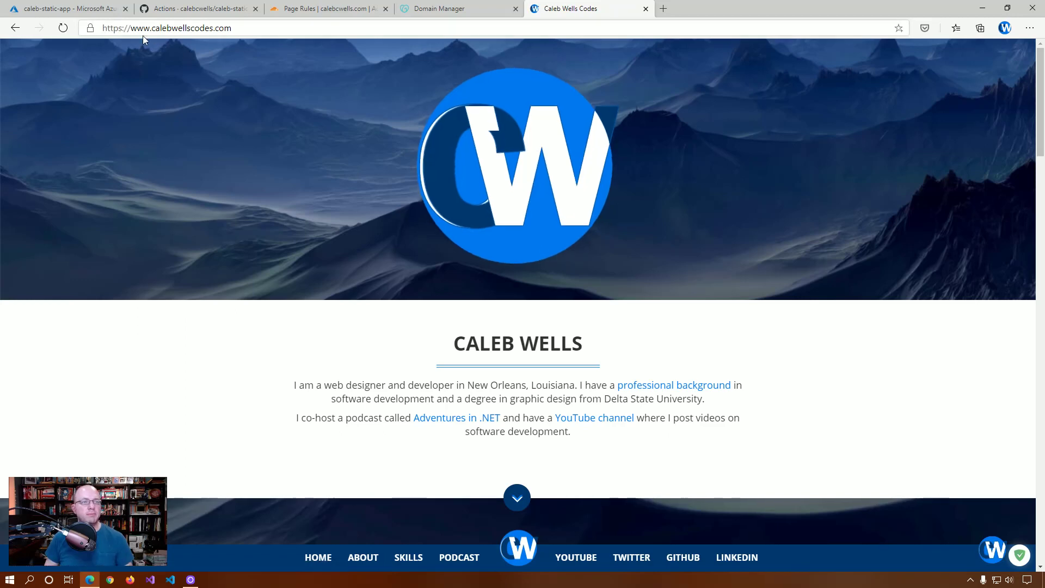